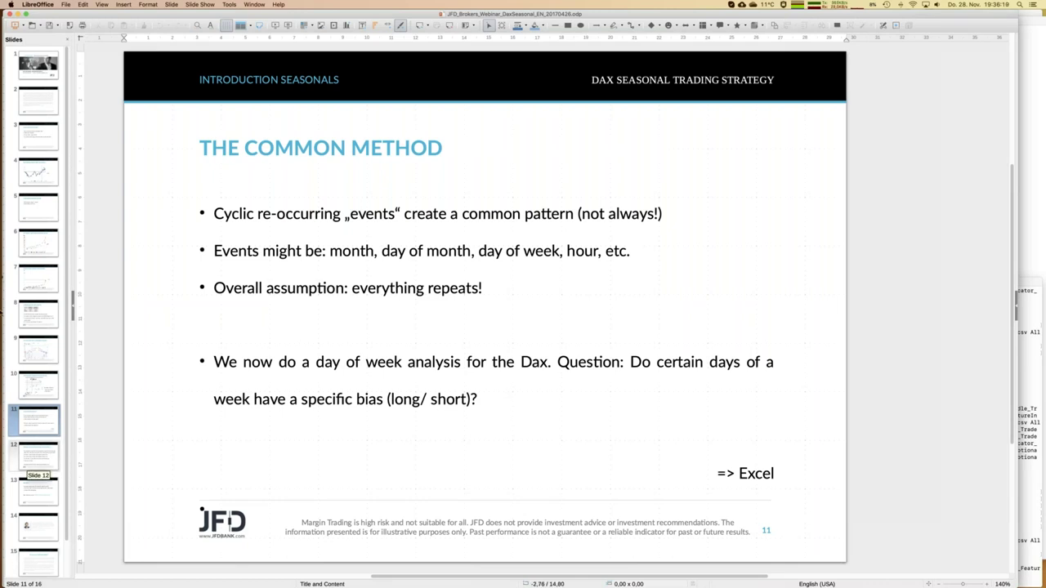
# - Switch from the presentation to the open FDax_DailySeasonal_with_SL.ods spreadsheet
pyautogui.moveTo(3, 287)
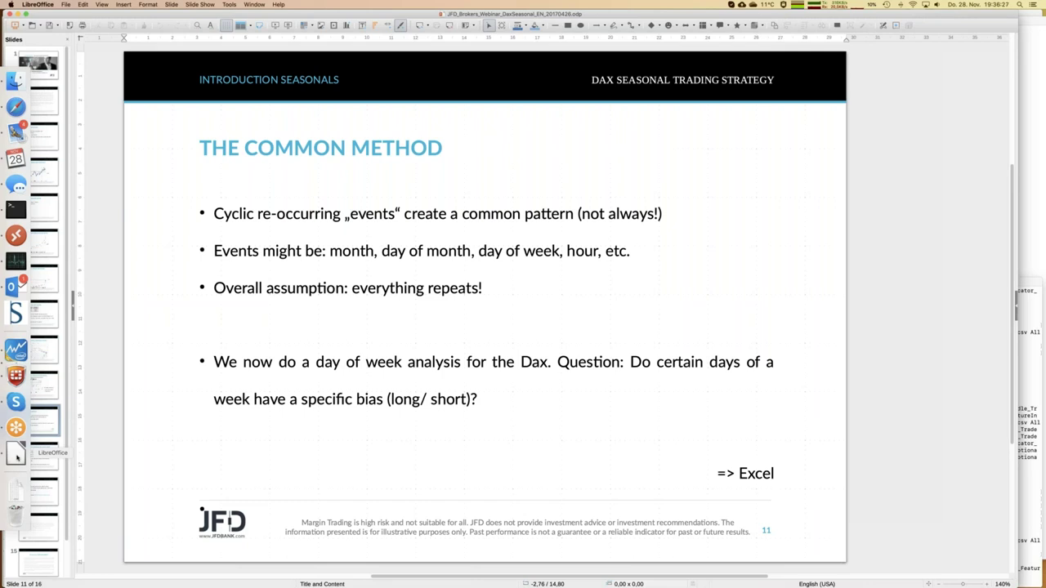
pyautogui.click(255, 4)
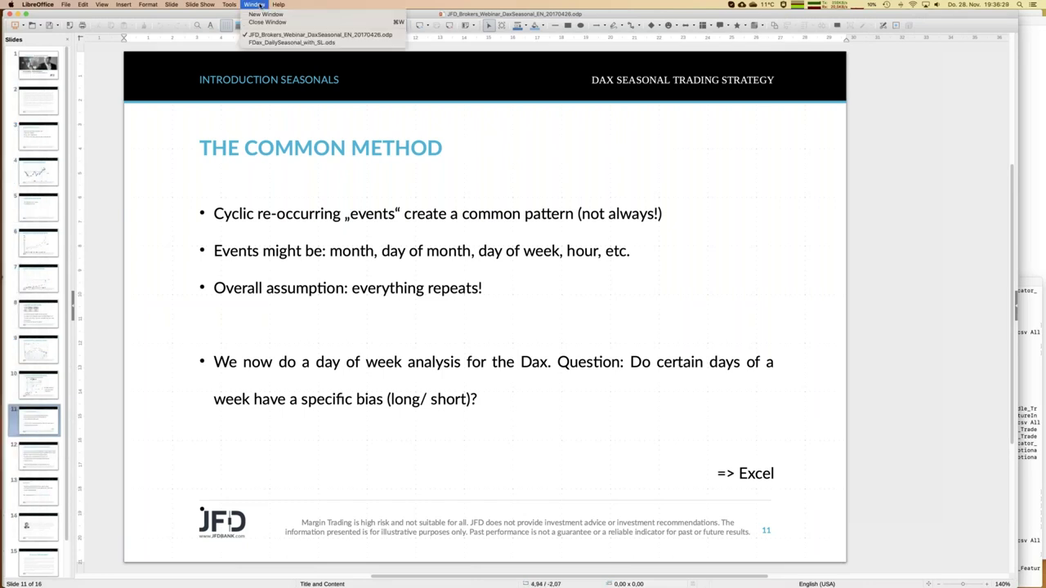
pyautogui.click(265, 42)
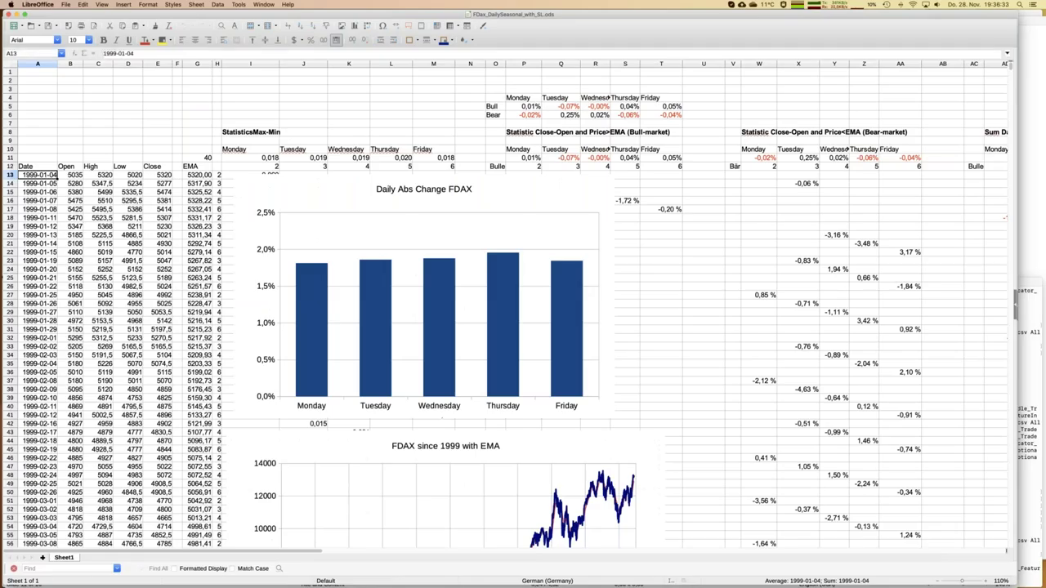
pyautogui.click(482, 26)
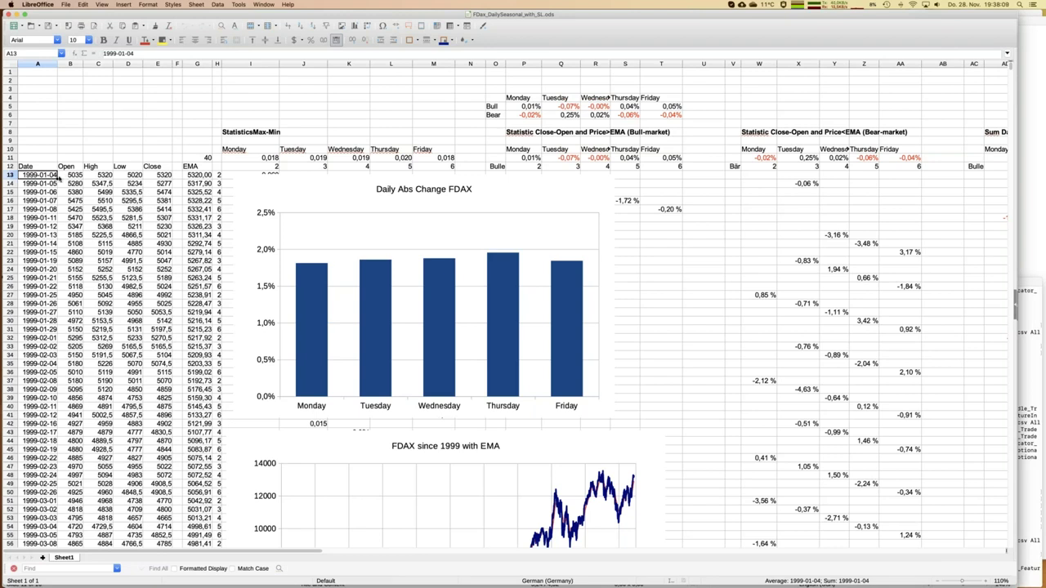
# - Examine the daily price data in columns A to E, the EMA column and the weekday codes in row 12
pyautogui.moveTo(25, 166); pyautogui.dragTo(160, 255)
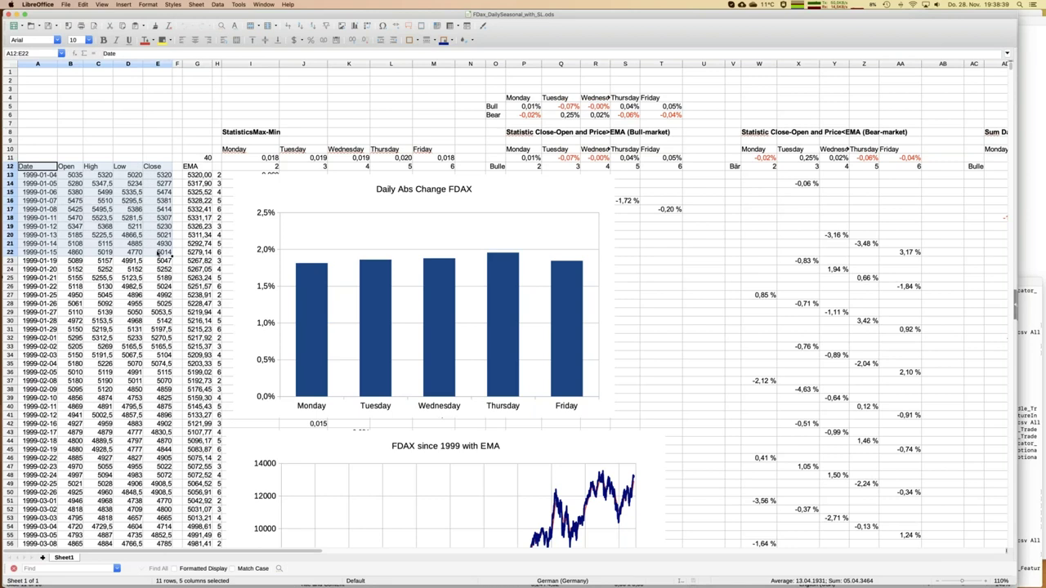
pyautogui.click(120, 200)
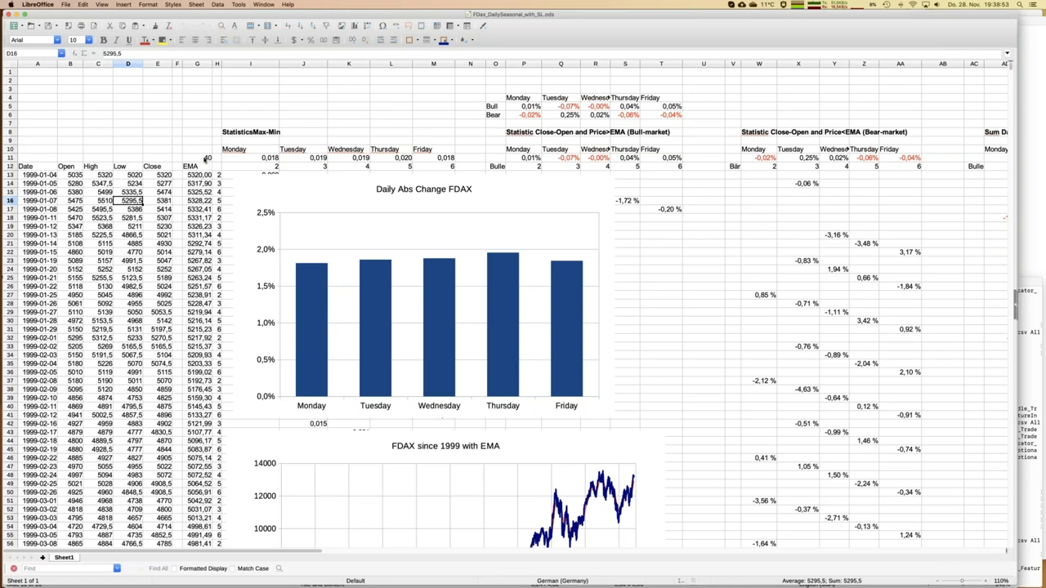
pyautogui.click(195, 167)
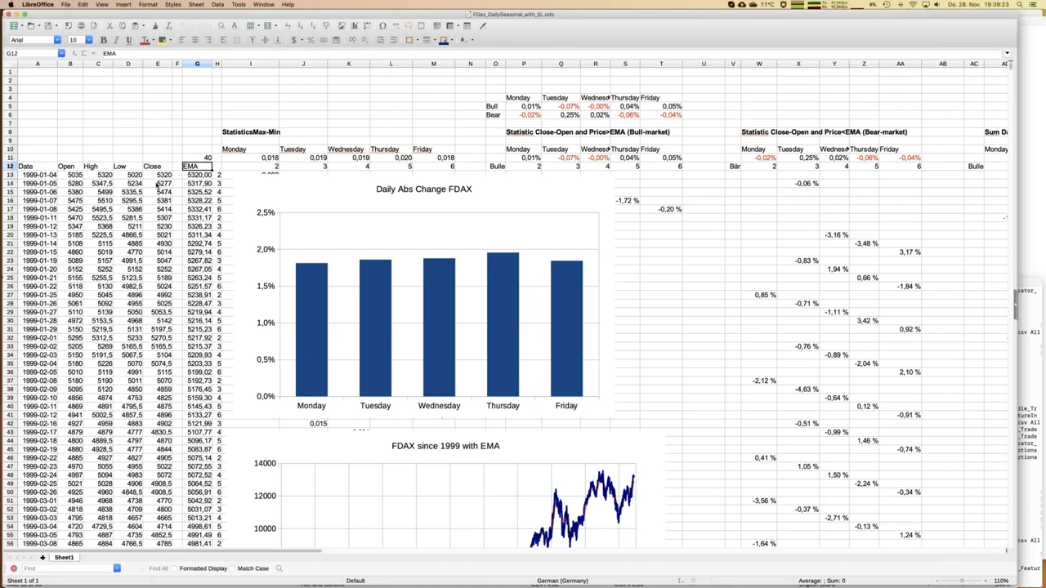
pyautogui.click(72, 184)
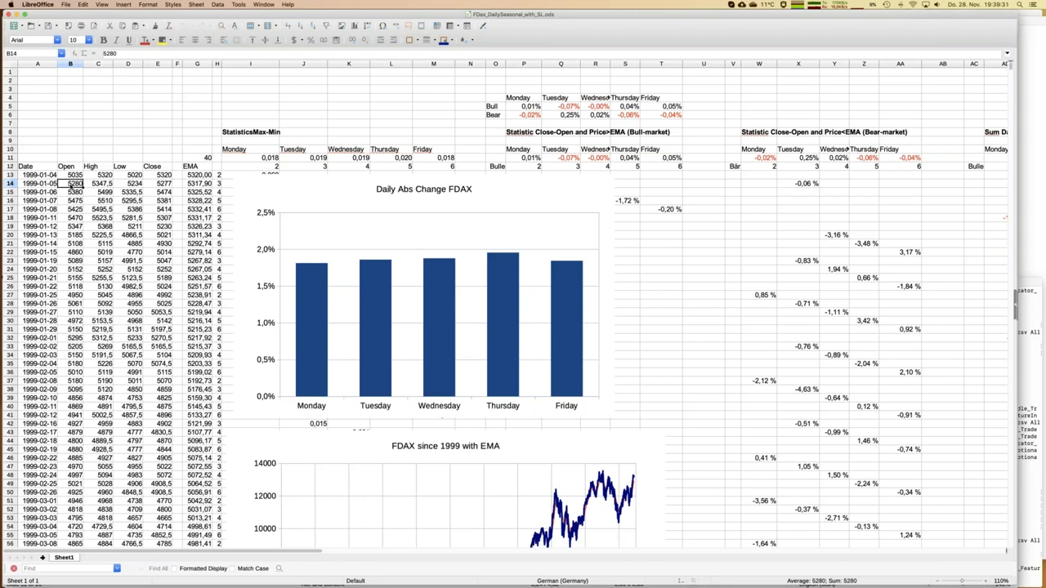
pyautogui.click(194, 175)
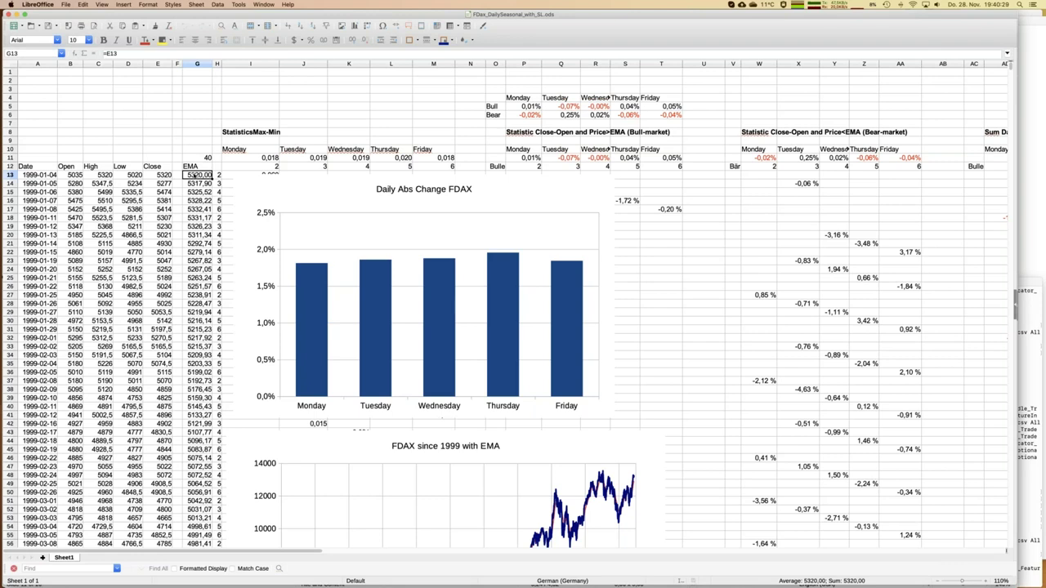
pyautogui.click(306, 167)
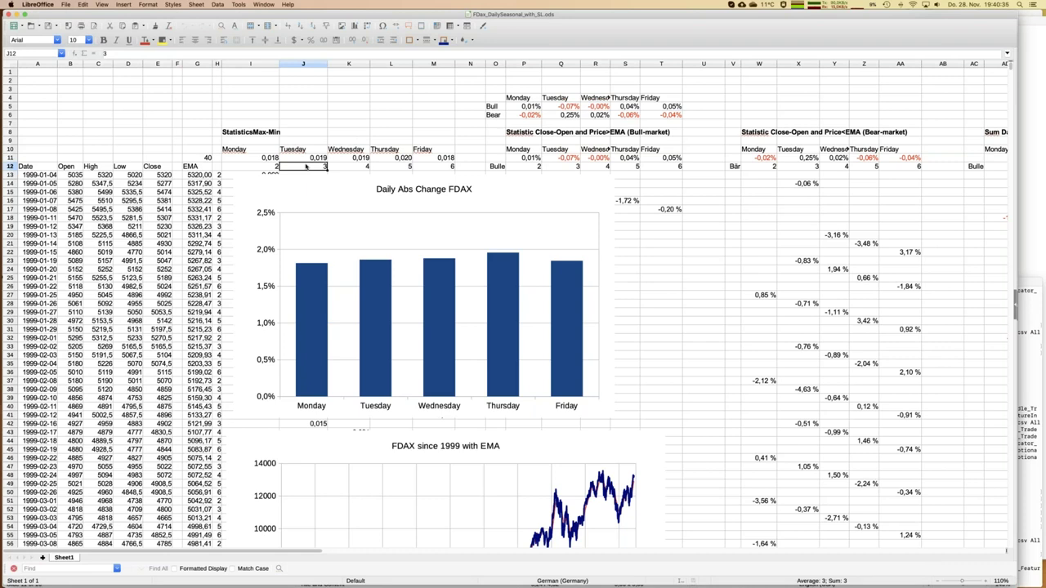
pyautogui.click(269, 160)
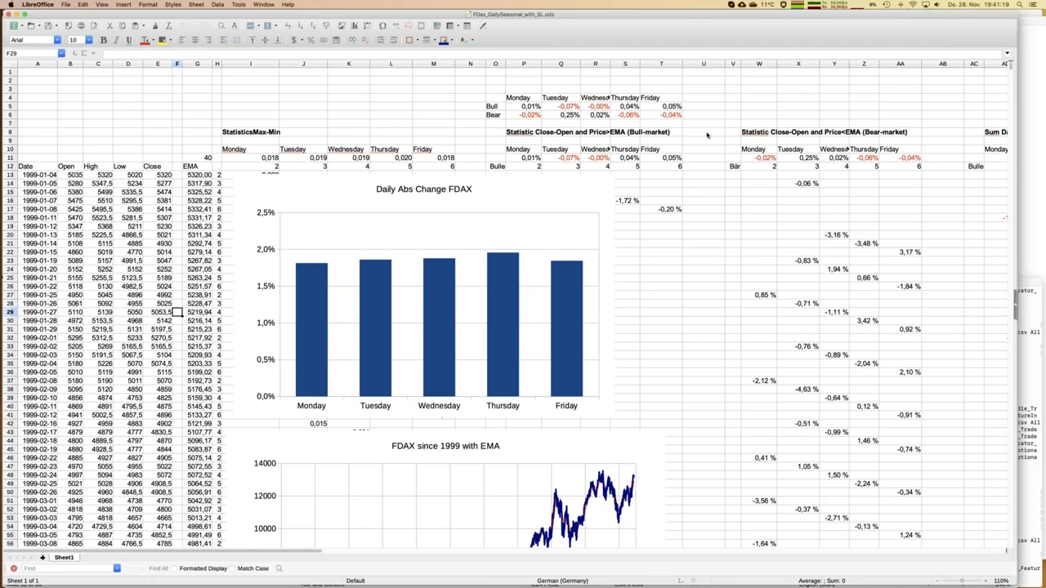
# - Inspect the bear-market weekday formulas in W15 to Z15, and highlight the bear-market and bull-market statistics columns
pyautogui.click(749, 193)
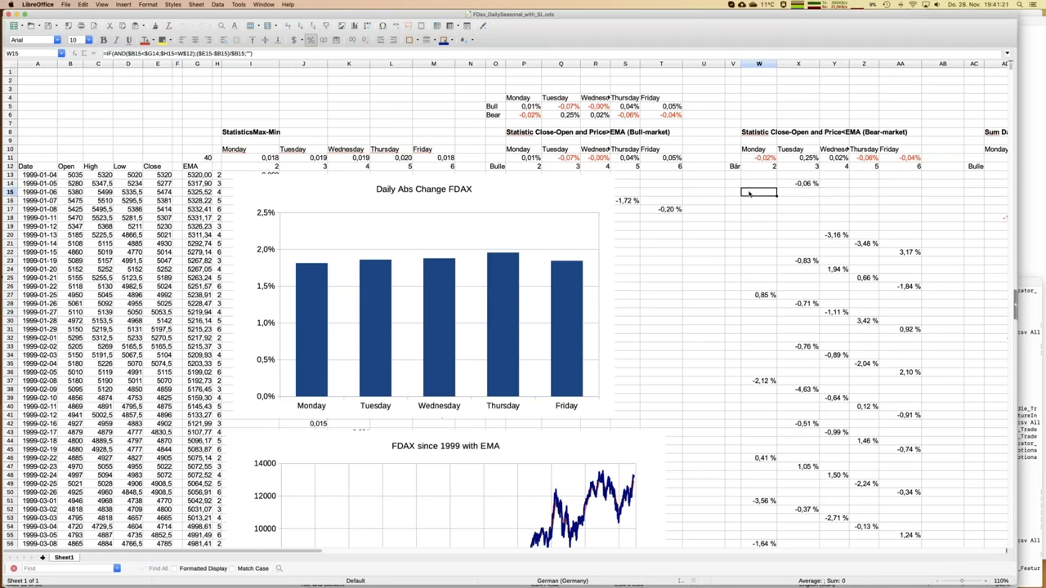
pyautogui.press('Right')
pyautogui.press('Right')
pyautogui.press('Right')
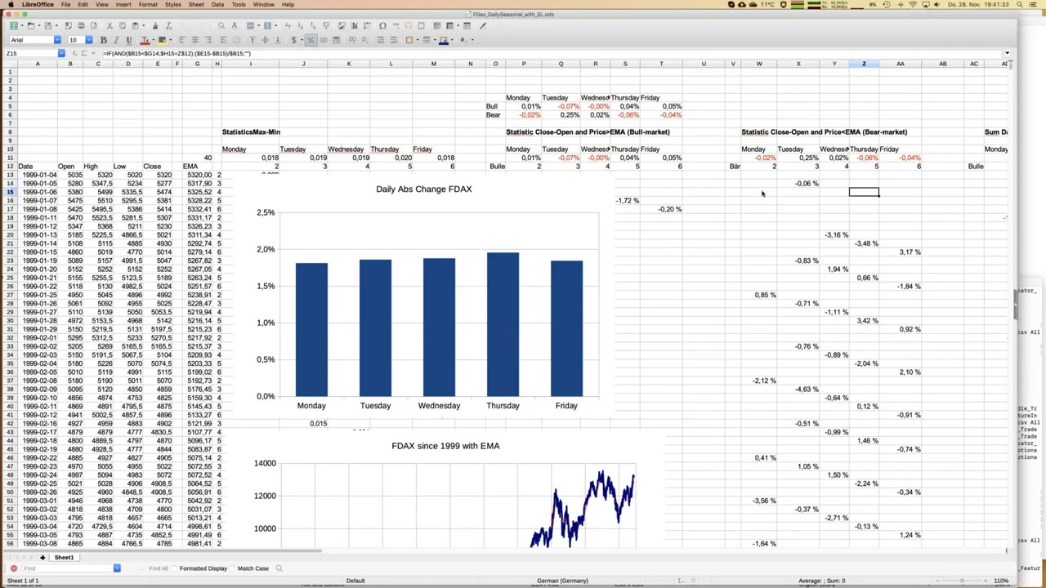
pyautogui.moveTo(758, 64); pyautogui.dragTo(936, 67)
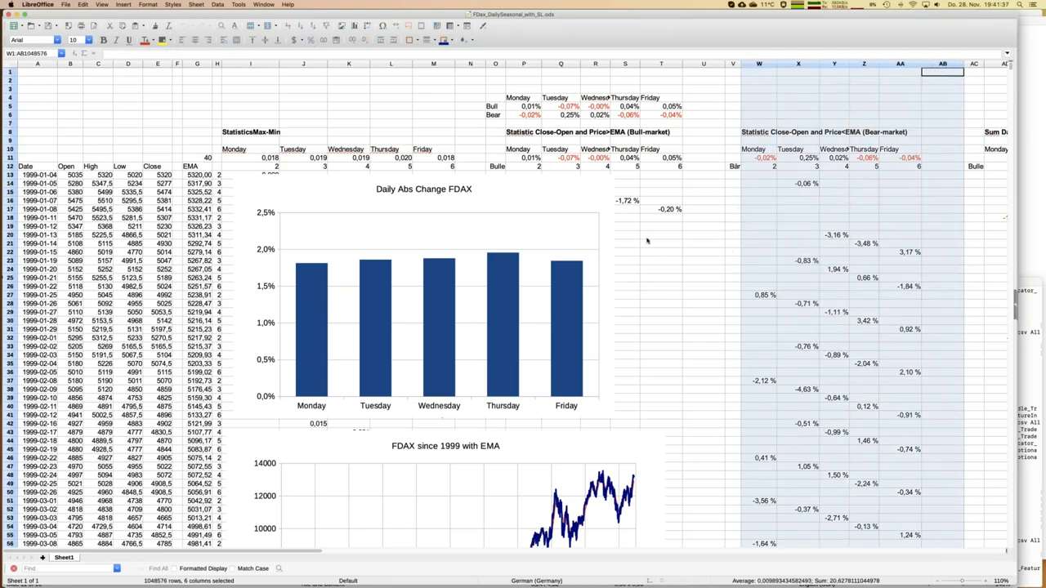
pyautogui.moveTo(517, 65); pyautogui.dragTo(833, 62)
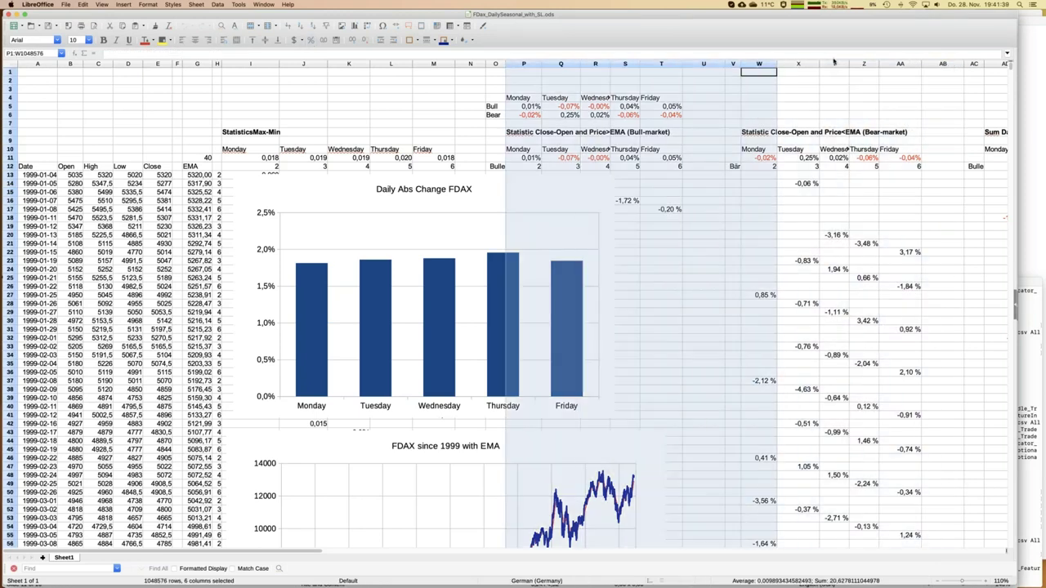
pyautogui.click(179, 211)
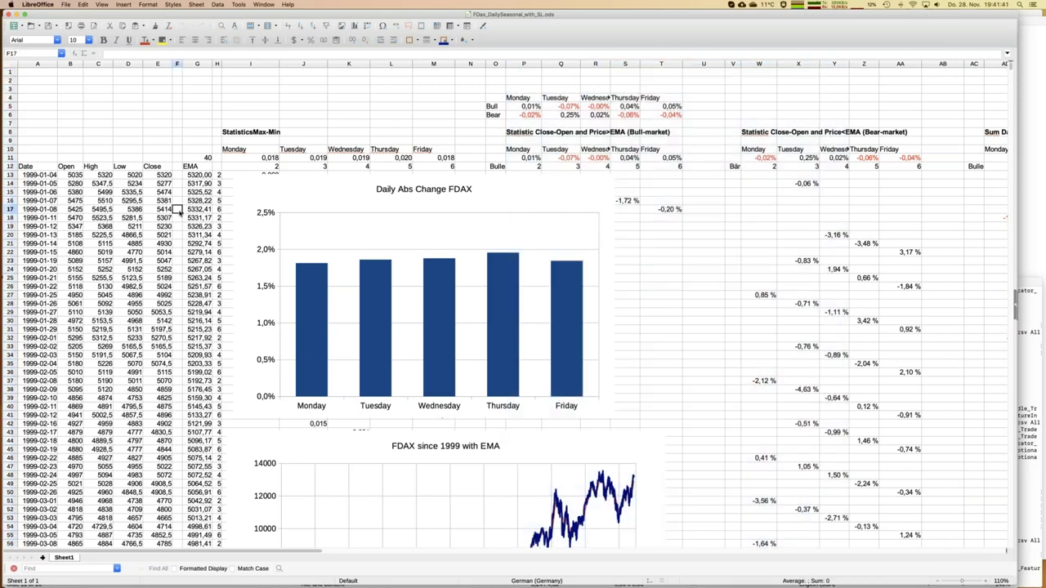
# - Examine the FDAX since 1999 with EMA chart and the Relative Change Day of Week chart
pyautogui.scroll(-7, 179, 212)
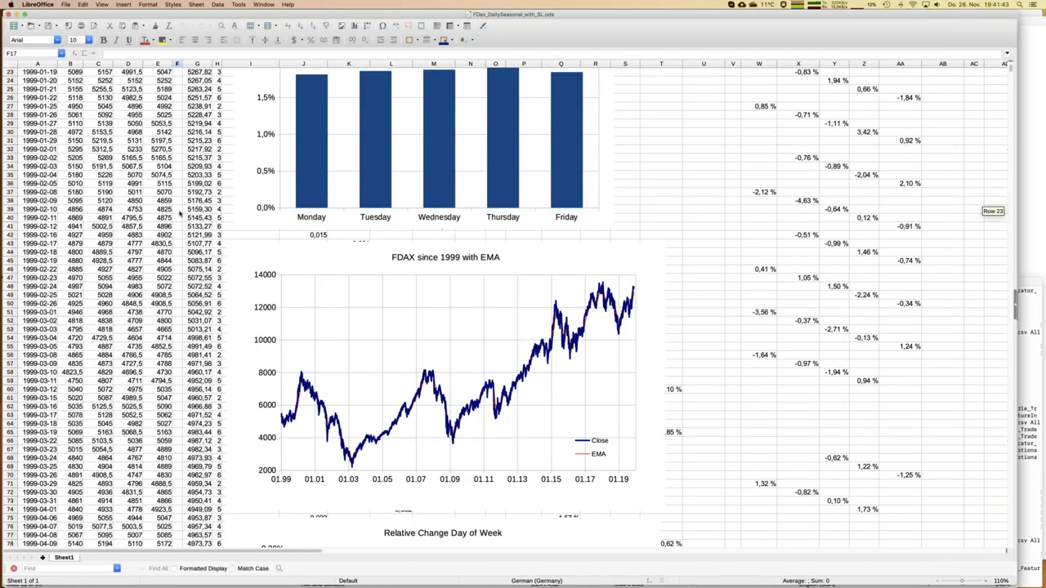
pyautogui.scroll(-8, 179, 213)
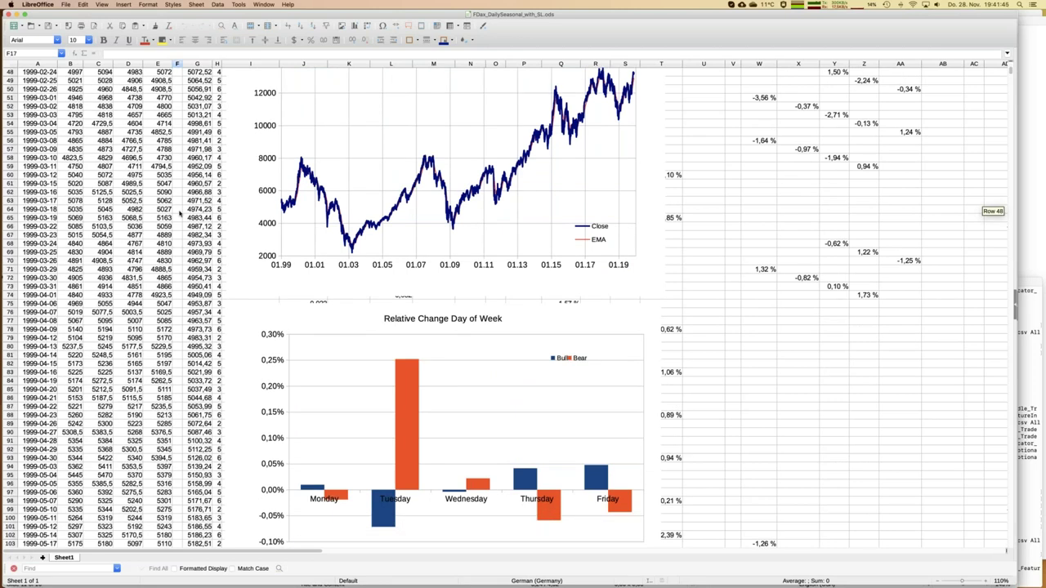
pyautogui.scroll(-4, 180, 213)
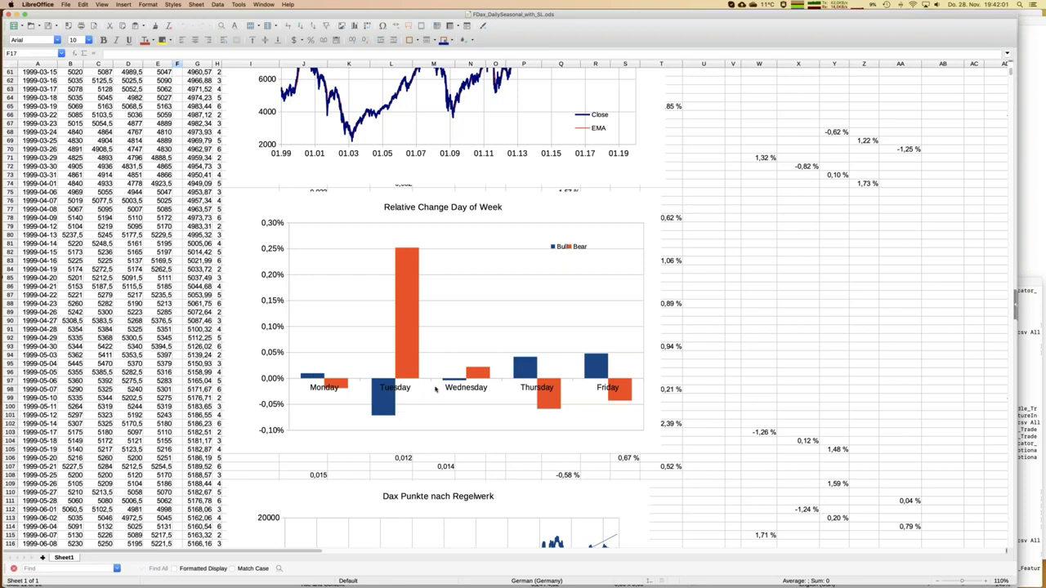
pyautogui.scroll(2, 411, 282)
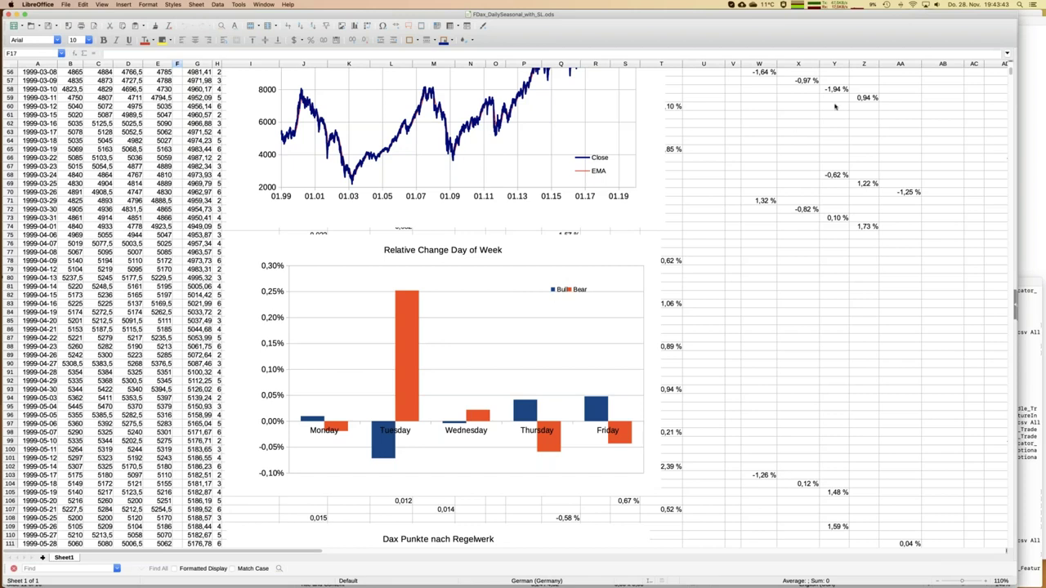
# - Examine the Sum Dax Points tables for bull and bear markets, and inspect the Tuesday bull formula in AE19
pyautogui.click(707, 176)
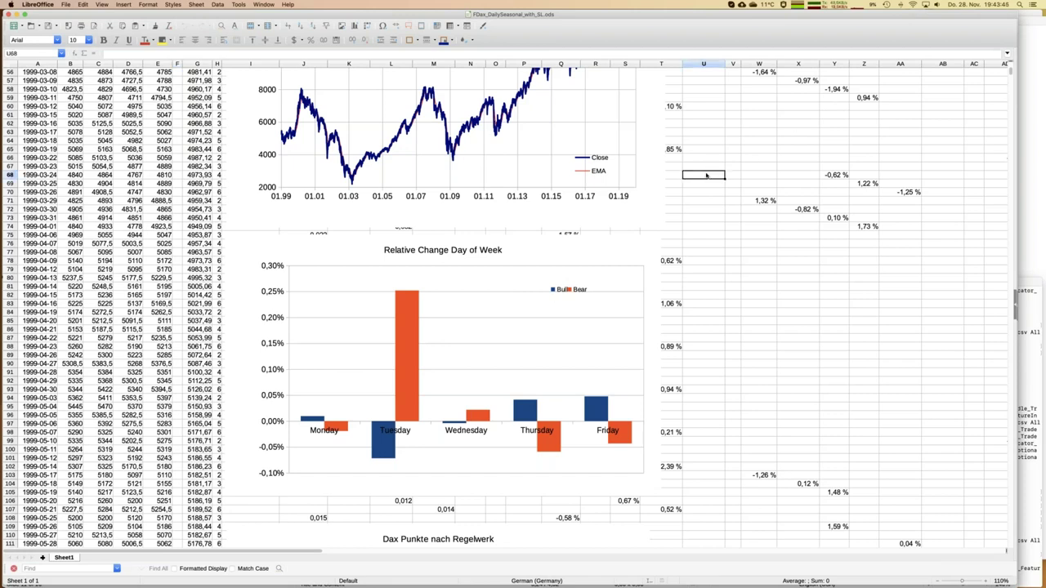
pyautogui.hotkey('ctrl', 'Up')
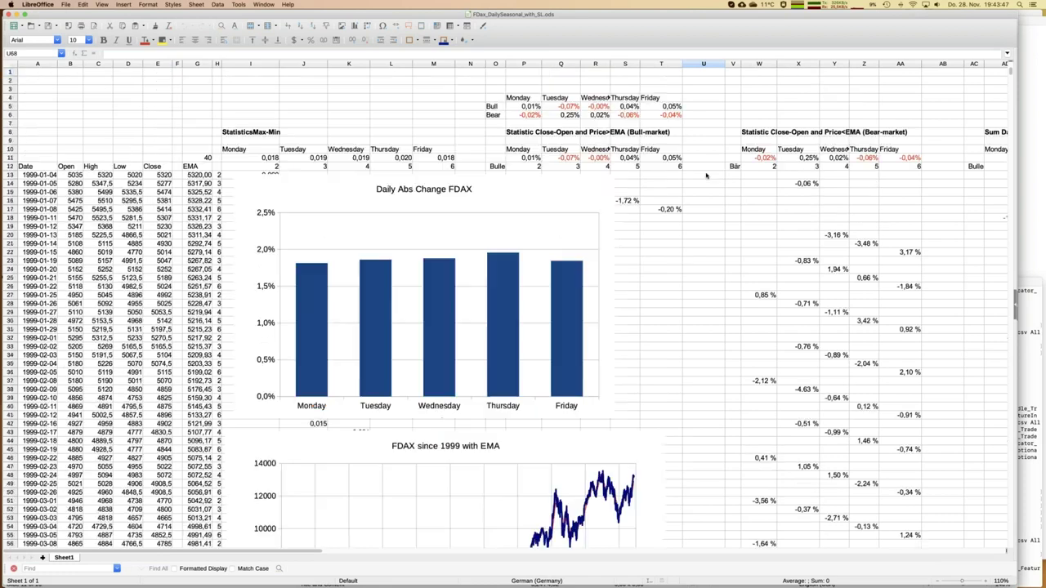
pyautogui.press('Down')
pyautogui.press('Down')
pyautogui.press('Down')
pyautogui.press('Down')
pyautogui.press('Down')
pyautogui.press('Down')
pyautogui.press('Down')
pyautogui.press('Down')
pyautogui.press('Down')
pyautogui.press('Right')
pyautogui.press('Right')
pyautogui.press('Right')
pyautogui.press('Right')
pyautogui.press('Right')
pyautogui.press('Right')
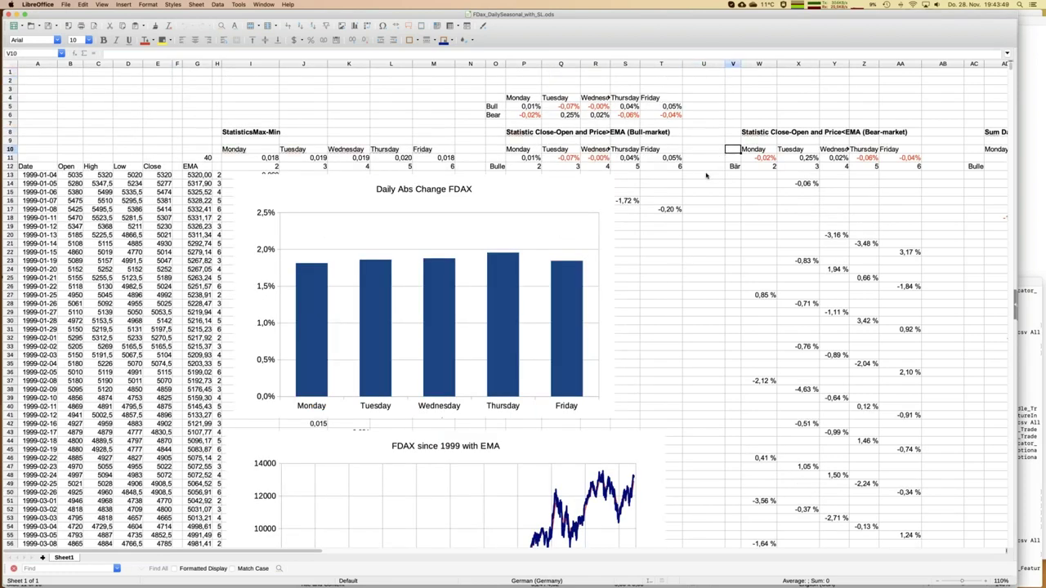
pyautogui.press('Right')
pyautogui.press('Right')
pyautogui.press('Right')
pyautogui.press('Right')
pyautogui.press('Right')
pyautogui.press('Right')
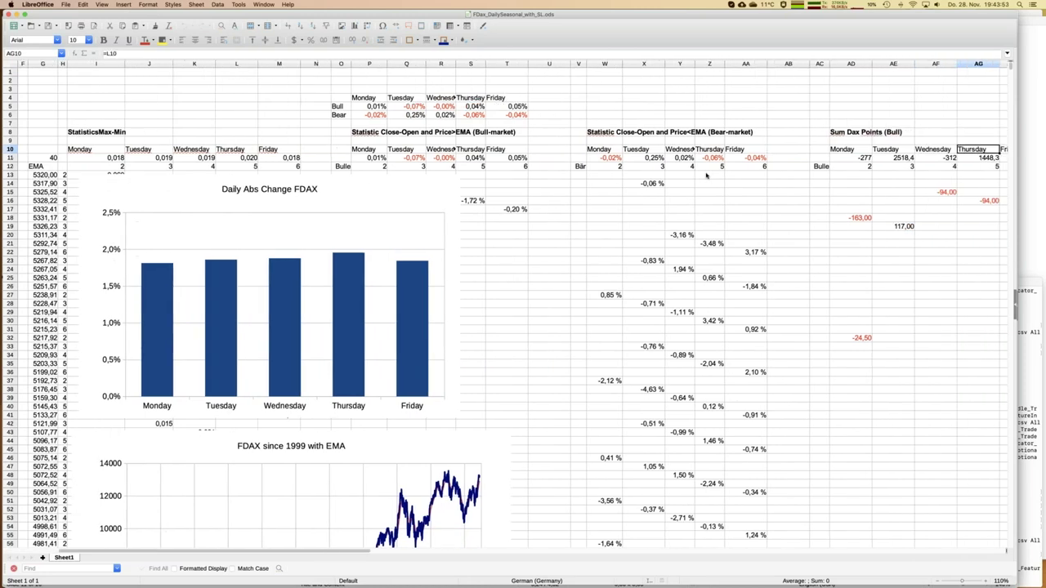
pyautogui.press('Right')
pyautogui.press('Right')
pyautogui.press('Right')
pyautogui.press('Right')
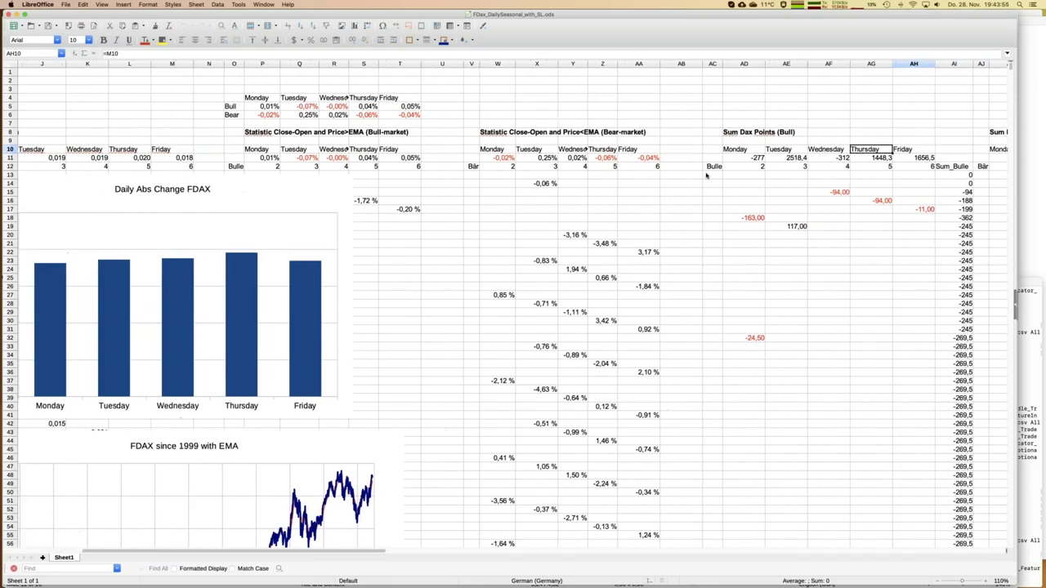
pyautogui.press('Right')
pyautogui.press('Right')
pyautogui.press('Right')
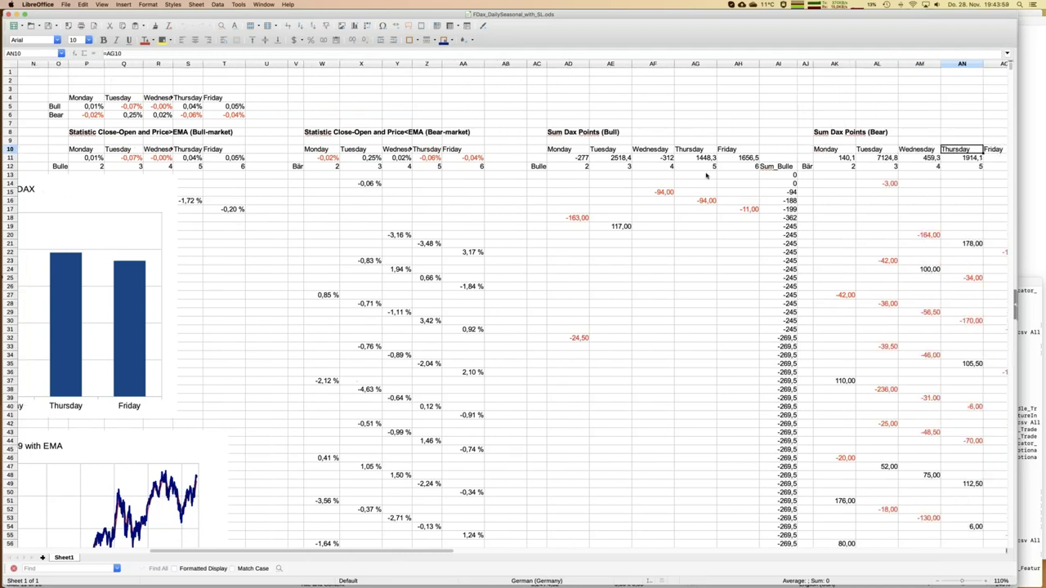
pyautogui.press('Right')
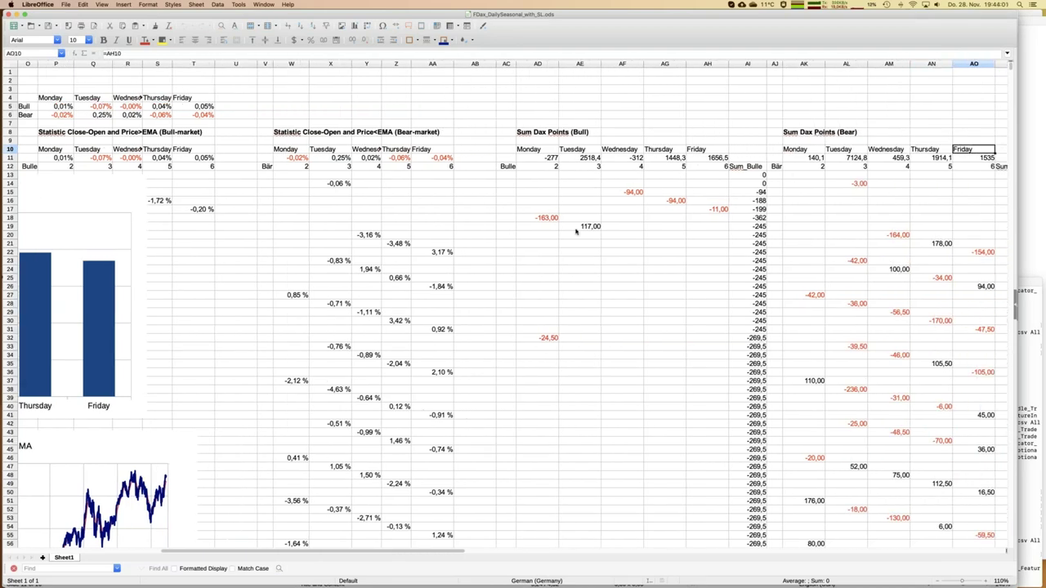
pyautogui.click(575, 229)
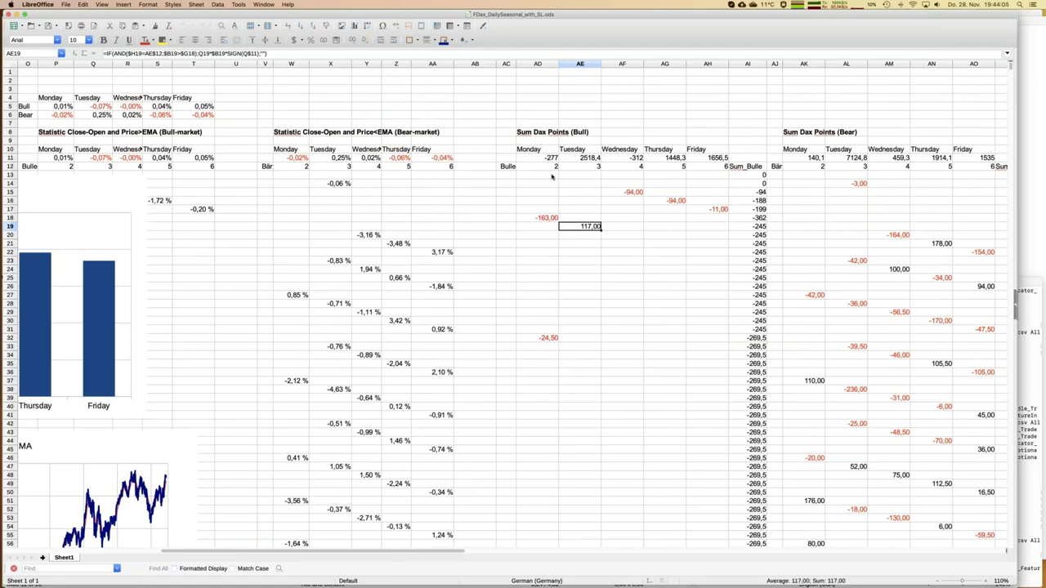
# - Return to column A and examine the Dax Punkte nach Regelwerk chart below the Relative Change Day of Week chart
pyautogui.click(533, 252)
pyautogui.press('Left')
pyautogui.press('Left')
pyautogui.press('Left')
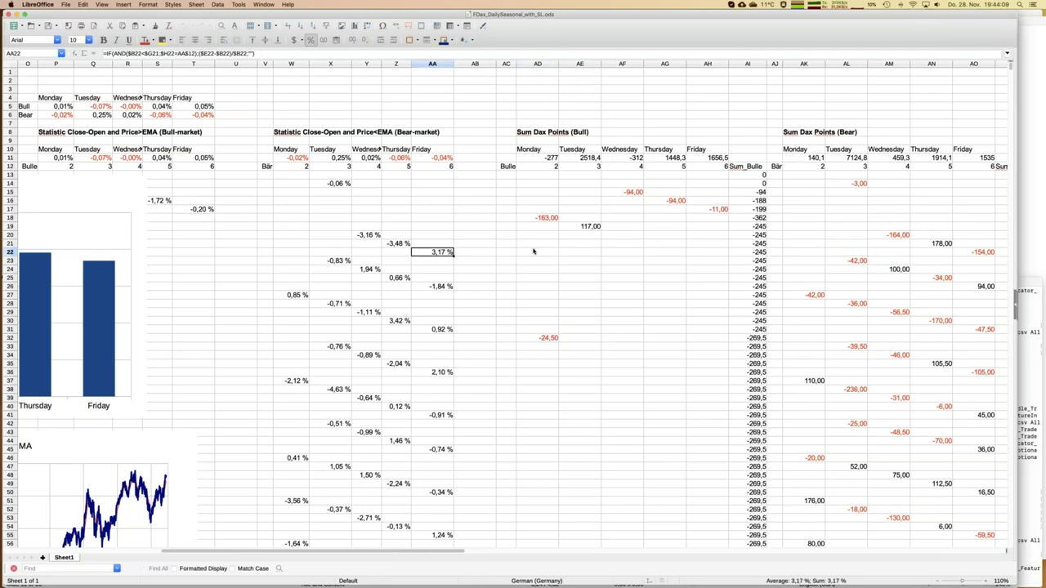
pyautogui.press('Up')
pyautogui.press('Up')
pyautogui.press('Up')
pyautogui.press('Up')
pyautogui.press('Up')
pyautogui.press('Up')
pyautogui.press('Up')
pyautogui.press('Up')
pyautogui.press('Up')
pyautogui.press('Up')
pyautogui.press('Up')
pyautogui.press('Up')
pyautogui.press('Up')
pyautogui.press('Up')
pyautogui.press('Up')
pyautogui.press('Up')
pyautogui.press('Up')
pyautogui.press('Up')
pyautogui.press('Up')
pyautogui.press('Up')
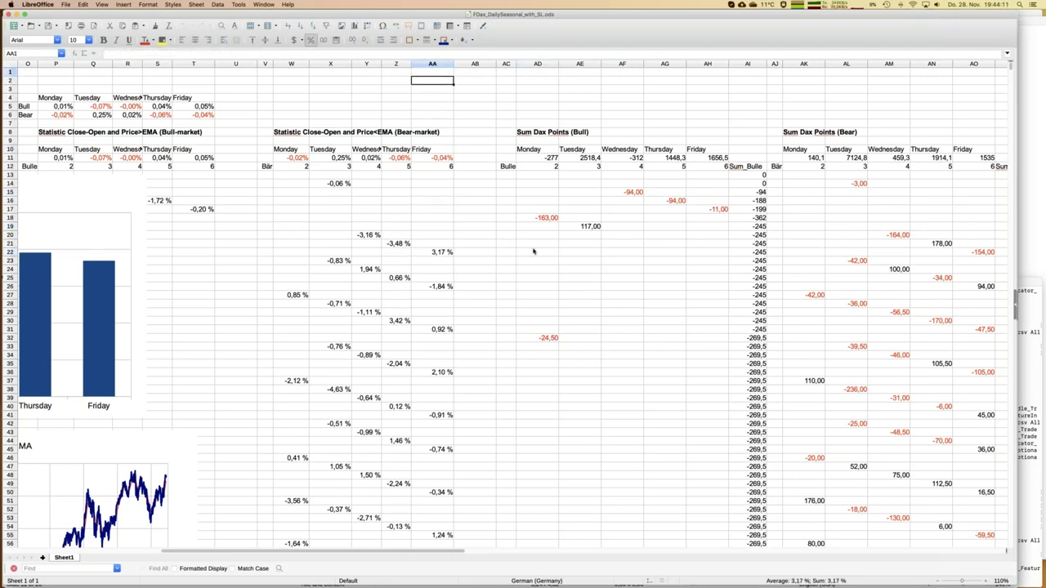
pyautogui.press('Home')
pyautogui.press('pagedown')
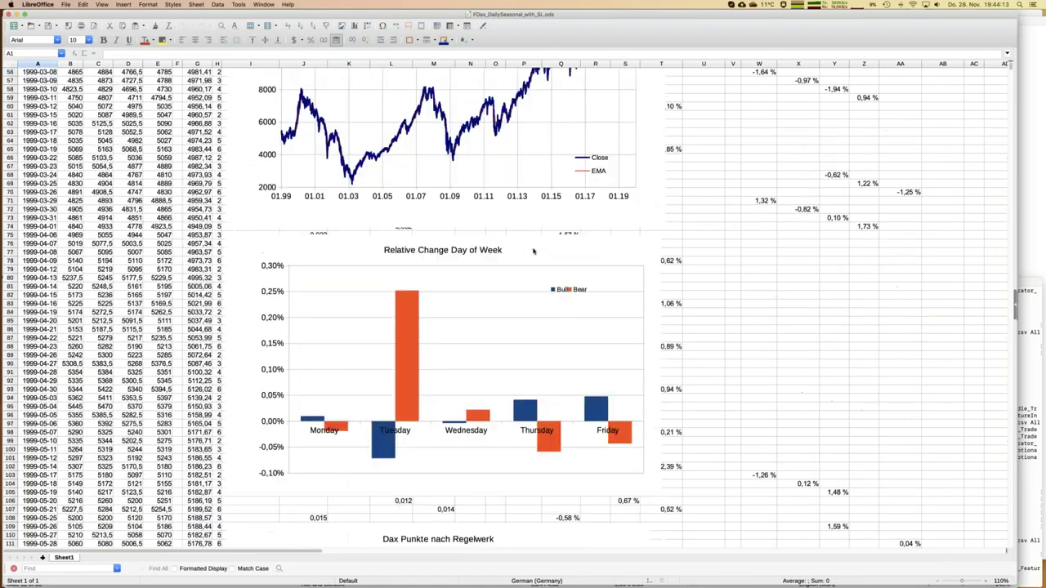
pyautogui.press('pagedown')
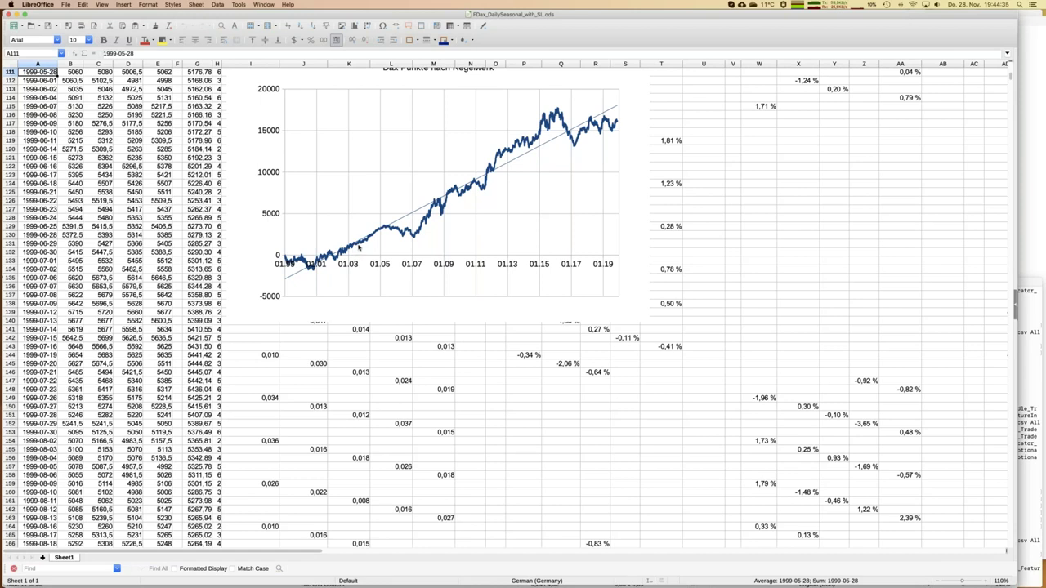
# - Inspect the EMA formula in cell G117
pyautogui.click(132, 124)
pyautogui.press('Right')
pyautogui.press('Right')
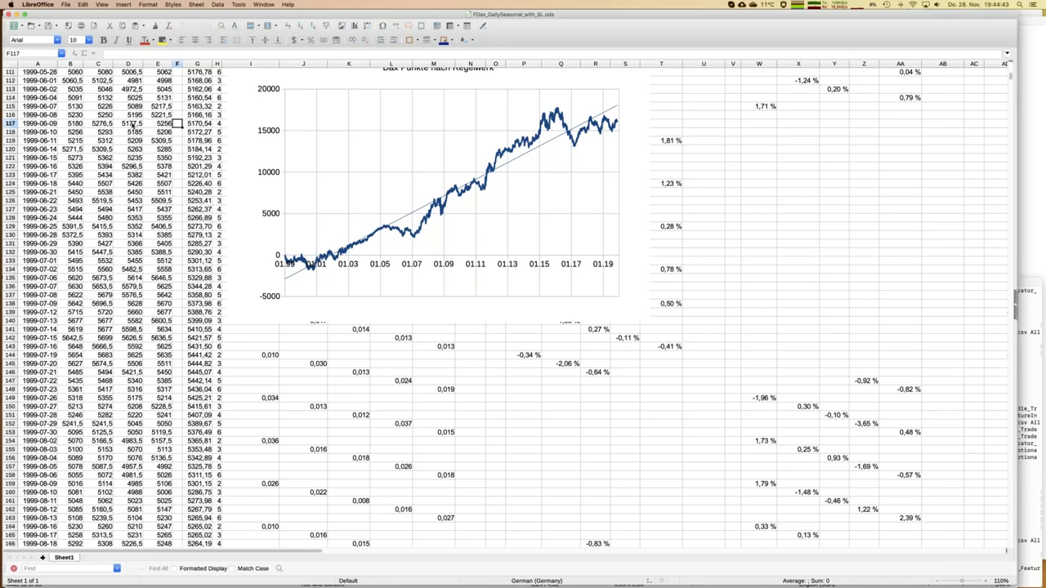
pyautogui.press('Right')
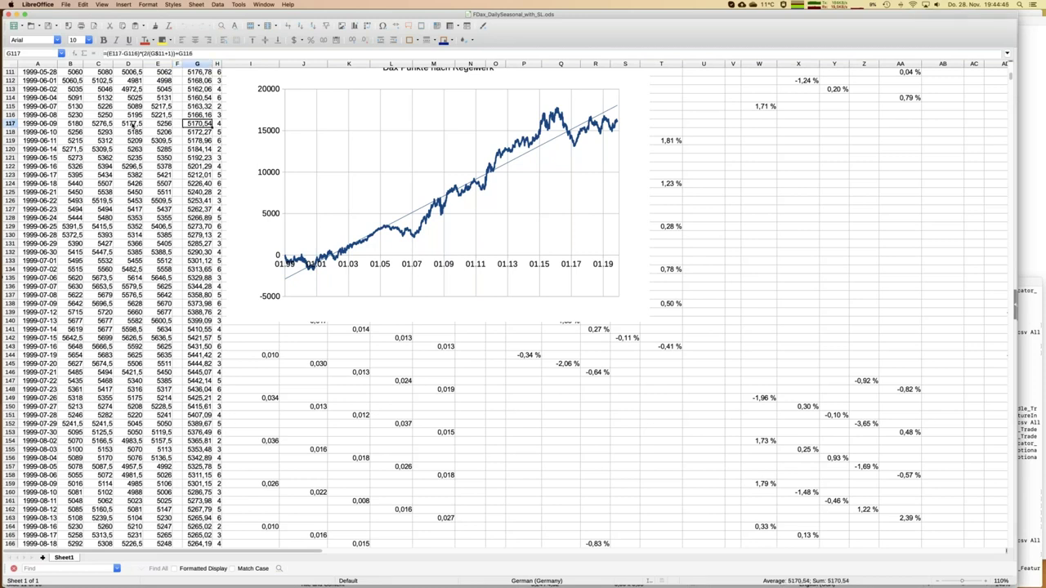
# - Examine the row 11 weekday averages for the bull and bear markets and the Sum Dax Points (Bull) totals
pyautogui.hotkey('ctrl', 'Up')
pyautogui.press('Right')
pyautogui.press('Right')
pyautogui.press('Right')
pyautogui.press('Right')
pyautogui.press('Right')
pyautogui.press('Right')
pyautogui.press('Right')
pyautogui.press('Right')
pyautogui.press('Right')
pyautogui.press('Right')
pyautogui.press('Right')
pyautogui.press('Right')
pyautogui.press('Right')
pyautogui.press('Right')
pyautogui.press('Right')
pyautogui.press('Right')
pyautogui.press('Right')
pyautogui.press('Right')
pyautogui.press('Right')
pyautogui.press('Right')
pyautogui.press('Right')
pyautogui.press('Right')
pyautogui.press('Right')
pyautogui.press('Right')
pyautogui.press('Right')
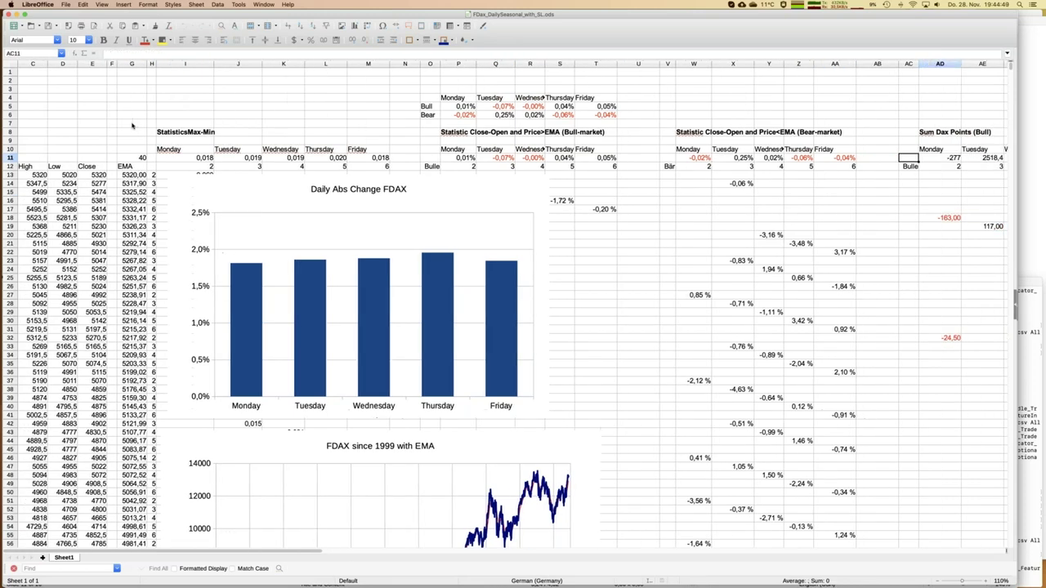
pyautogui.press('Right')
pyautogui.press('Right')
pyautogui.press('Right')
pyautogui.press('Right')
pyautogui.press('Right')
pyautogui.press('Right')
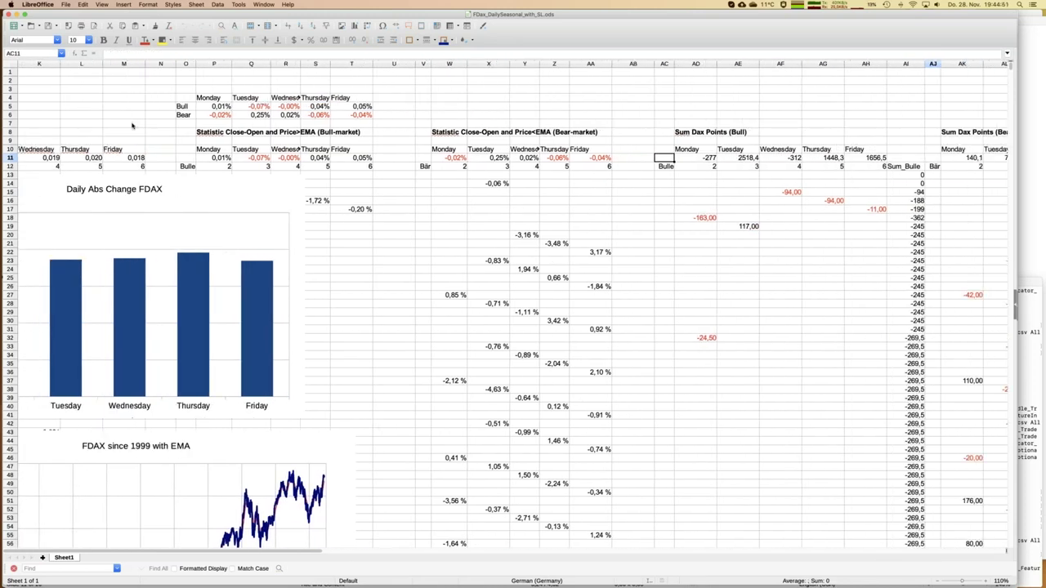
# - Examine the Sum Dax Points totals for the bear and combined markets, the stop-loss columns and the weekday totals up to BD11
pyautogui.press('Right')
pyautogui.press('Right')
pyautogui.press('Right')
pyautogui.press('Right')
pyautogui.press('Right')
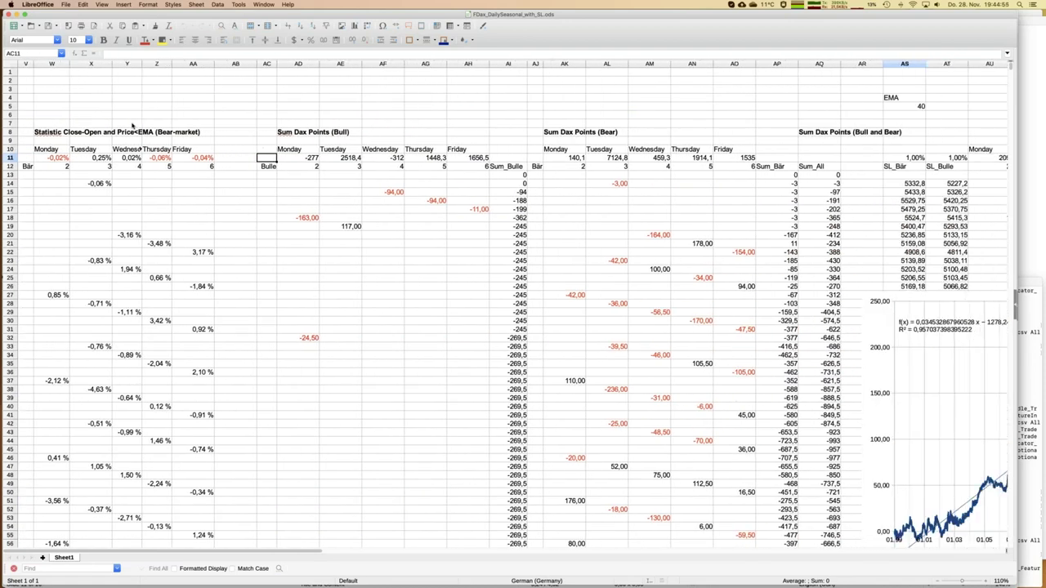
pyautogui.press('Right')
pyautogui.press('Right')
pyautogui.press('Right')
pyautogui.press('Right')
pyautogui.press('Right')
pyautogui.press('Right')
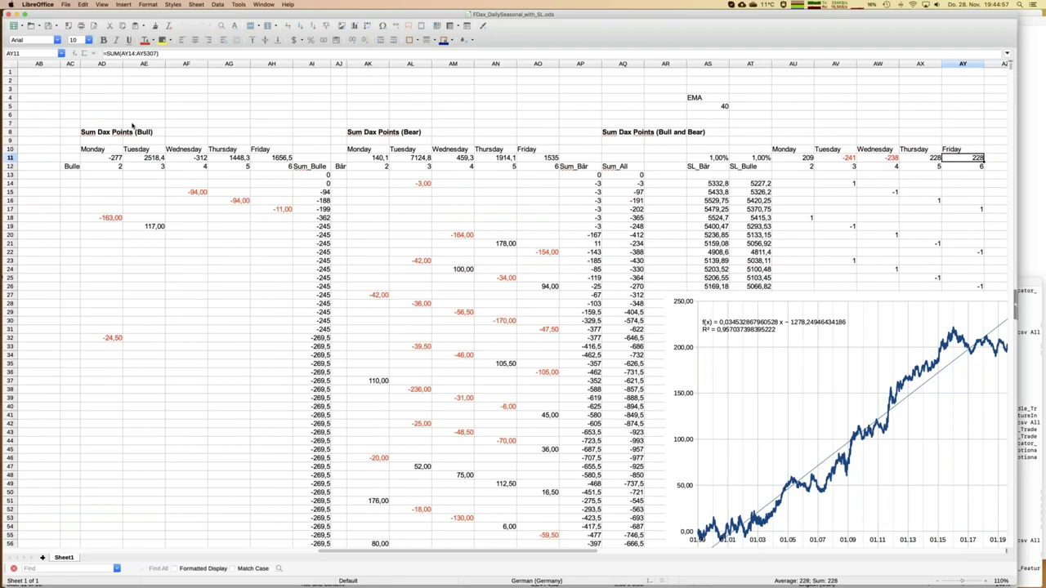
pyautogui.press('Right')
pyautogui.press('Right')
pyautogui.press('Right')
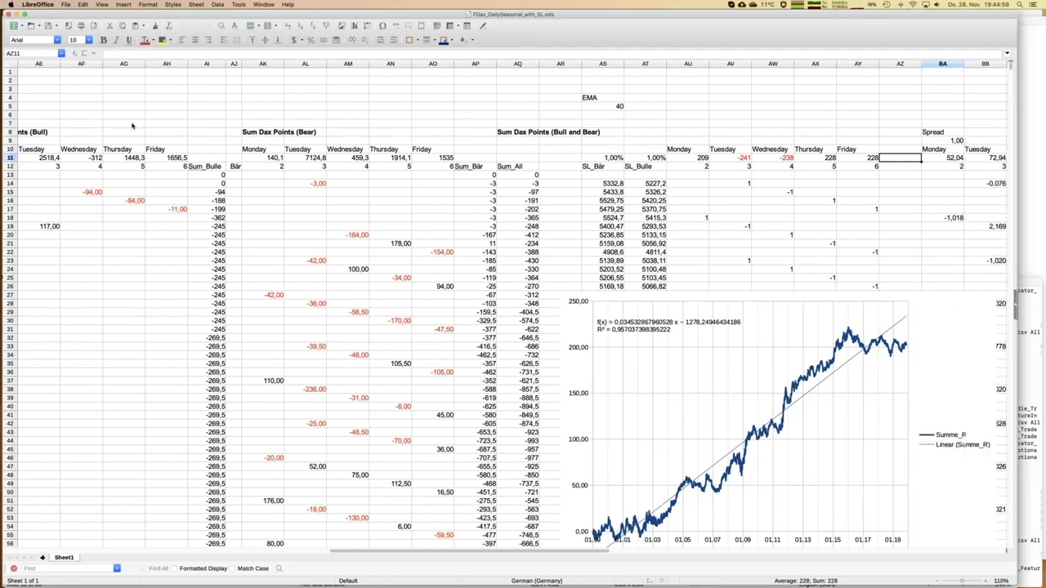
pyautogui.press('Right')
pyautogui.press('Right')
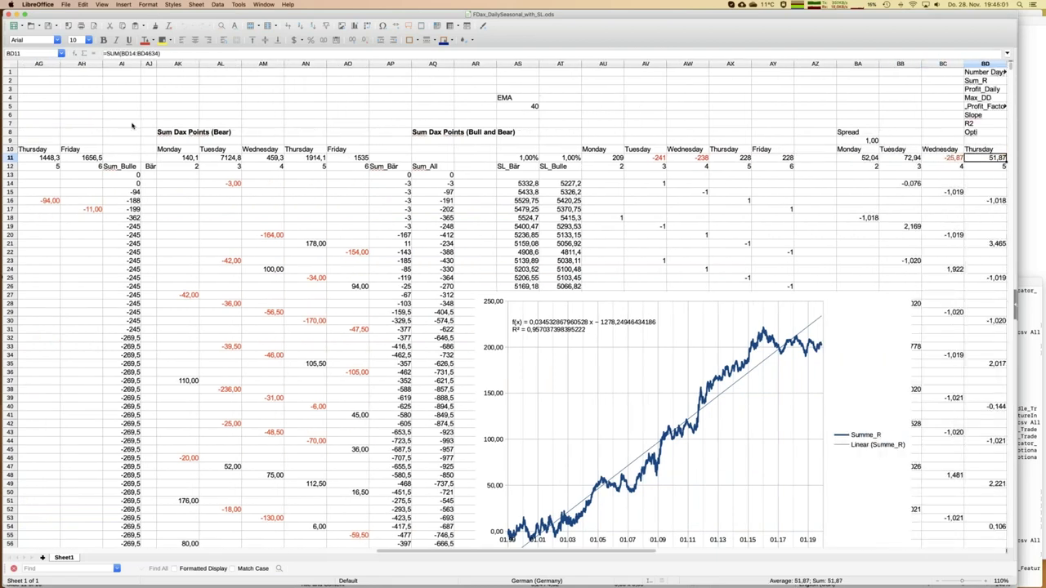
# - Inspect the bear stop-loss formula in AS15 and the stop-loss percentages in AS11 and AT11
pyautogui.click(533, 193)
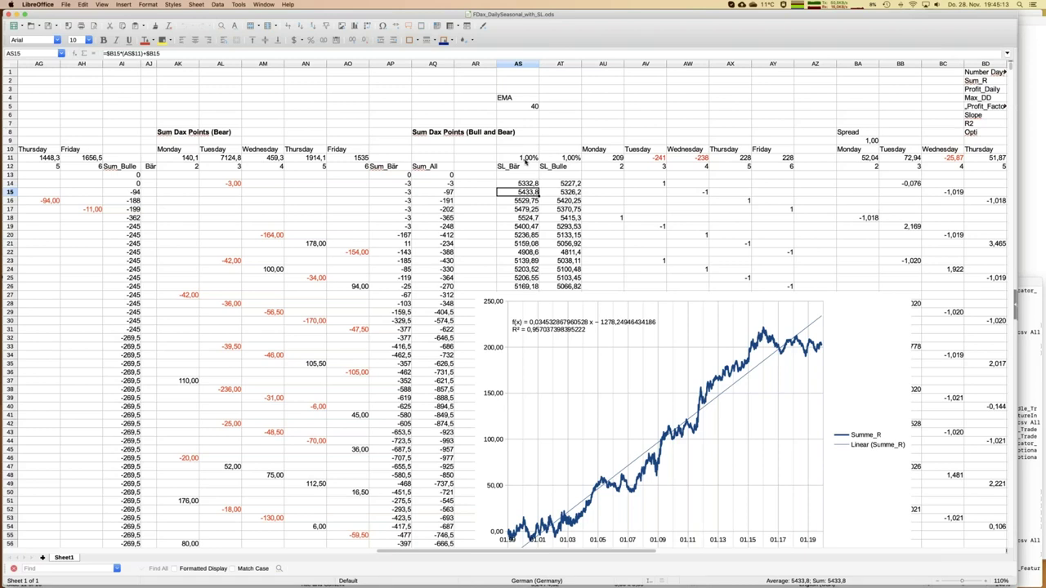
pyautogui.click(527, 158)
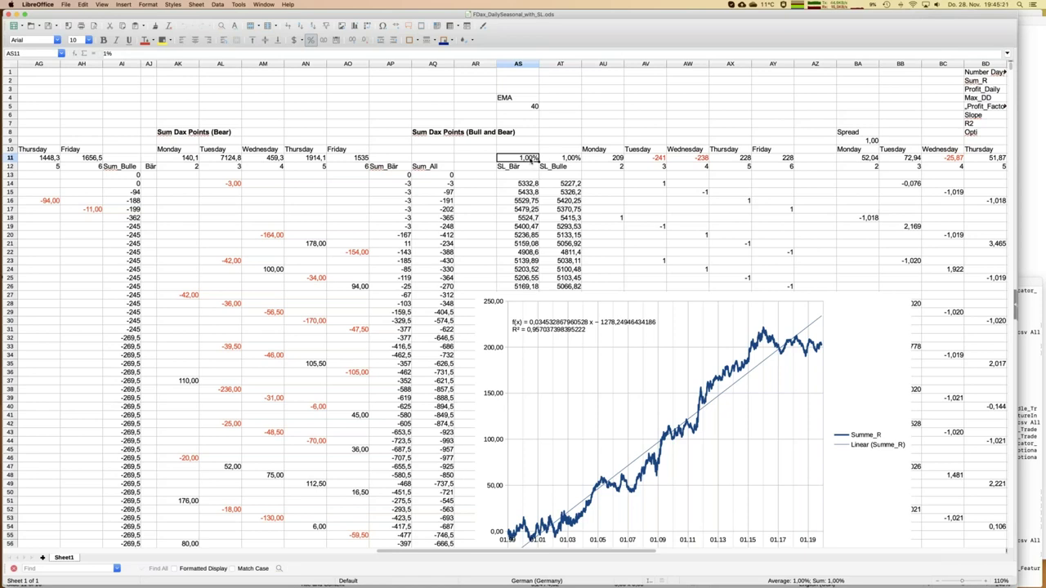
pyautogui.click(566, 161)
pyautogui.click(518, 160)
# - Rename the stop-loss column headers in AS12 and AT12 to SL_Bear and SL_Bull
pyautogui.click(509, 168)
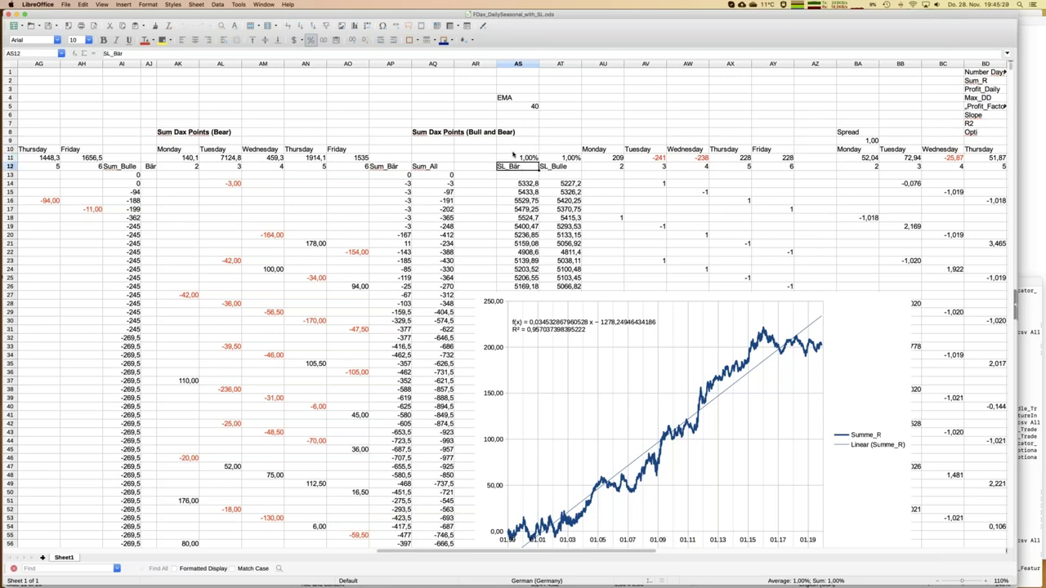
pyautogui.click(140, 53)
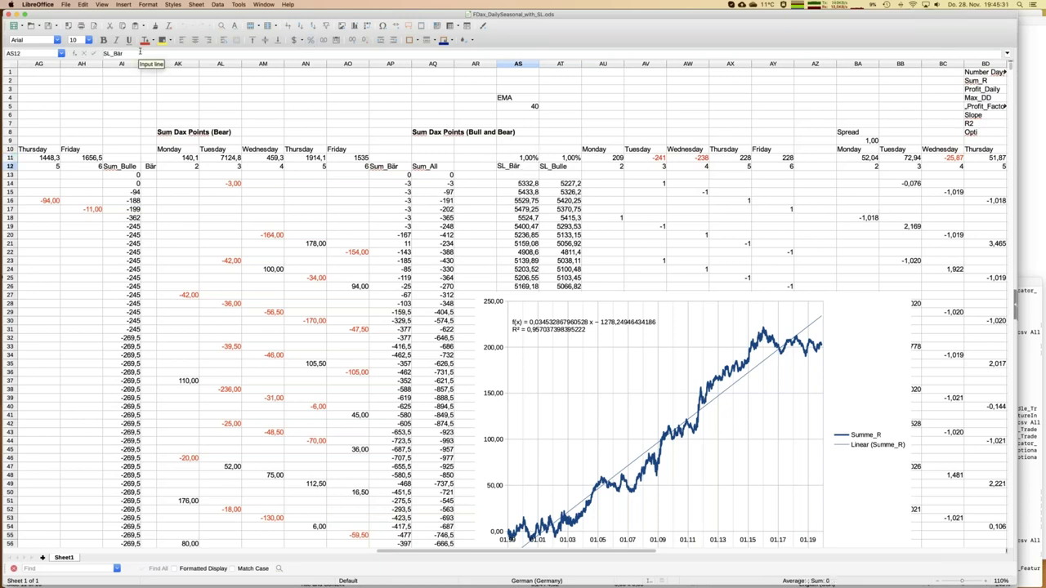
pyautogui.press('BackSpace')
pyautogui.press('BackSpace')
pyautogui.write('ear')
pyautogui.press('Tab')
pyautogui.click(140, 52)
pyautogui.press('BackSpace')
pyautogui.press('Return')
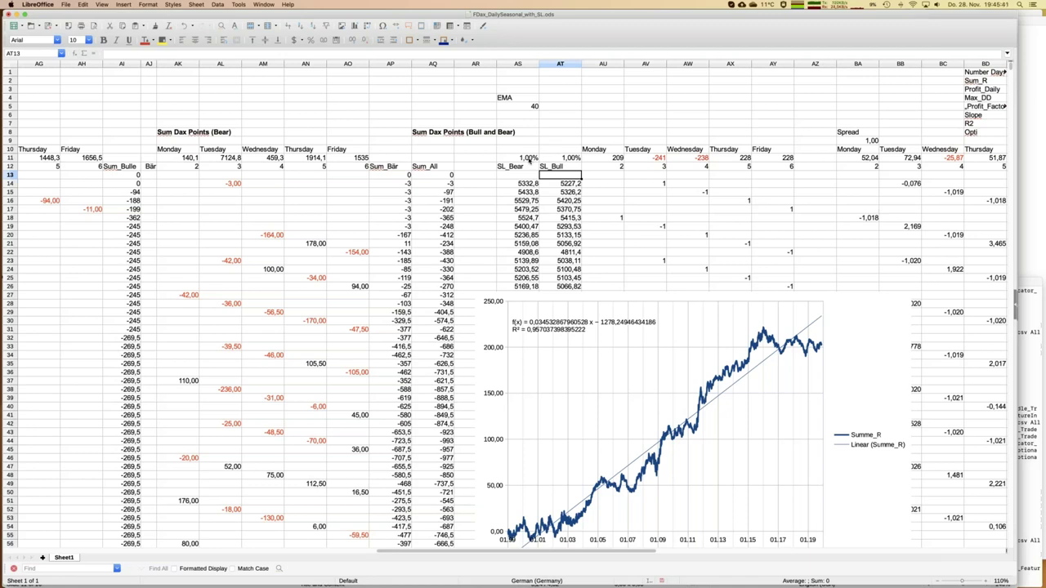
# - Check the EMA period in AS5 and set the stop-loss percentage in AS11 to 1,5%
pyautogui.click(536, 107)
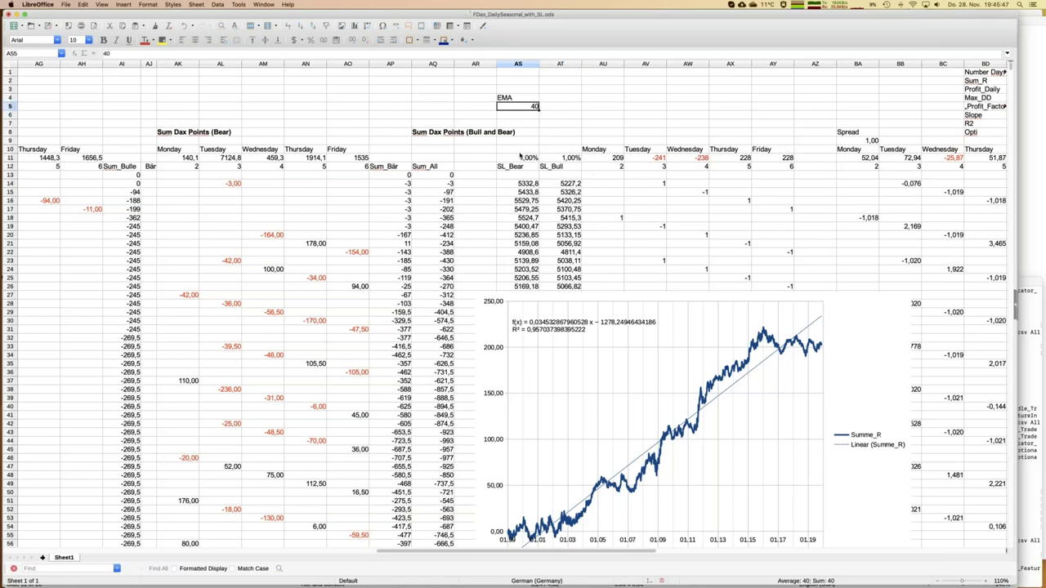
pyautogui.press('super+Down')
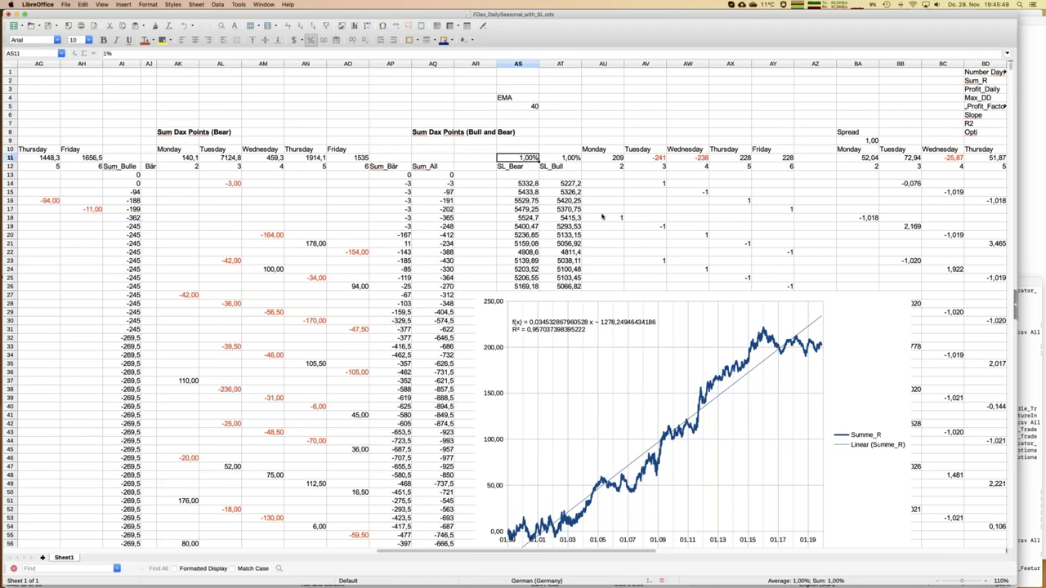
pyautogui.press('F2')
pyautogui.write(',5')
pyautogui.press('Return')
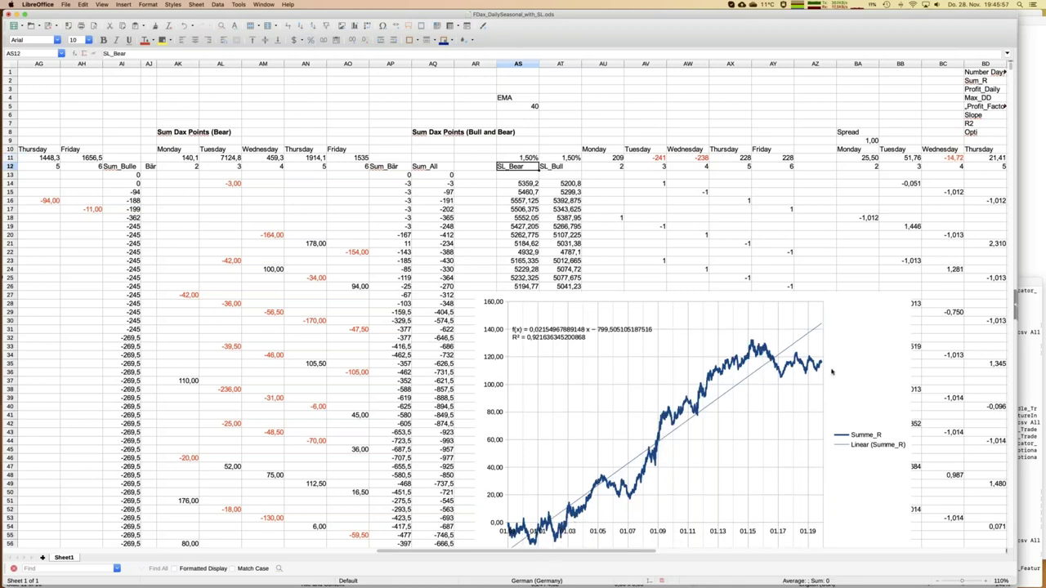
# - Set the stop-loss percentage in AS11 to 1%
pyautogui.press('Up')
pyautogui.write('1')
pyautogui.press('Return')
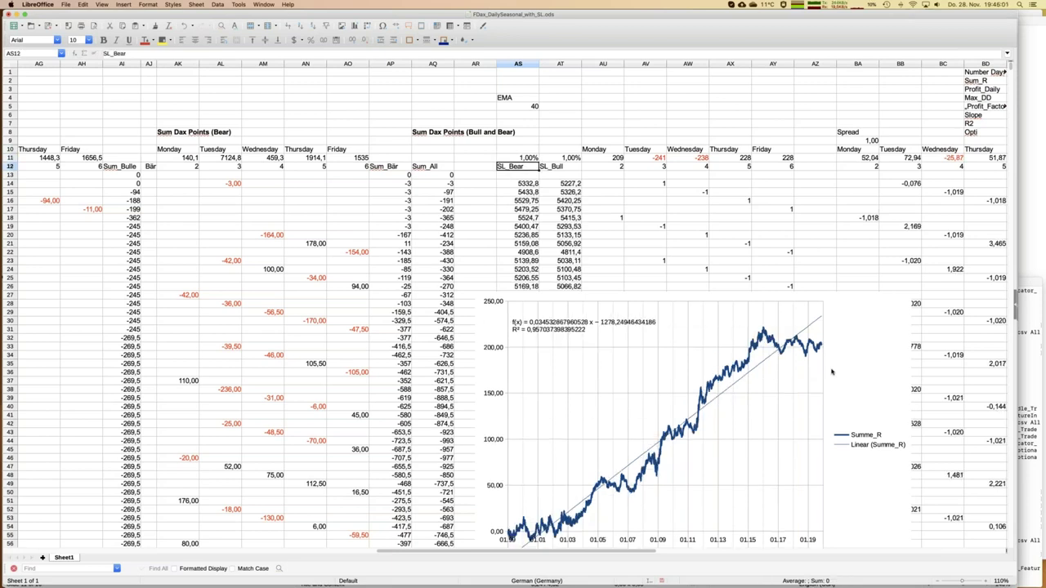
# - Examine the weekday results under Spread, the summary figures in BD1:BE8 and the Summe_R column
pyautogui.press('Up')
pyautogui.press('Right')
pyautogui.press('Right')
pyautogui.press('Right')
pyautogui.press('Right')
pyautogui.press('Right')
pyautogui.press('Right')
pyautogui.press('Right')
pyautogui.press('Right')
pyautogui.press('Right')
pyautogui.press('Right')
pyautogui.press('Right')
pyautogui.press('Right')
pyautogui.press('Right')
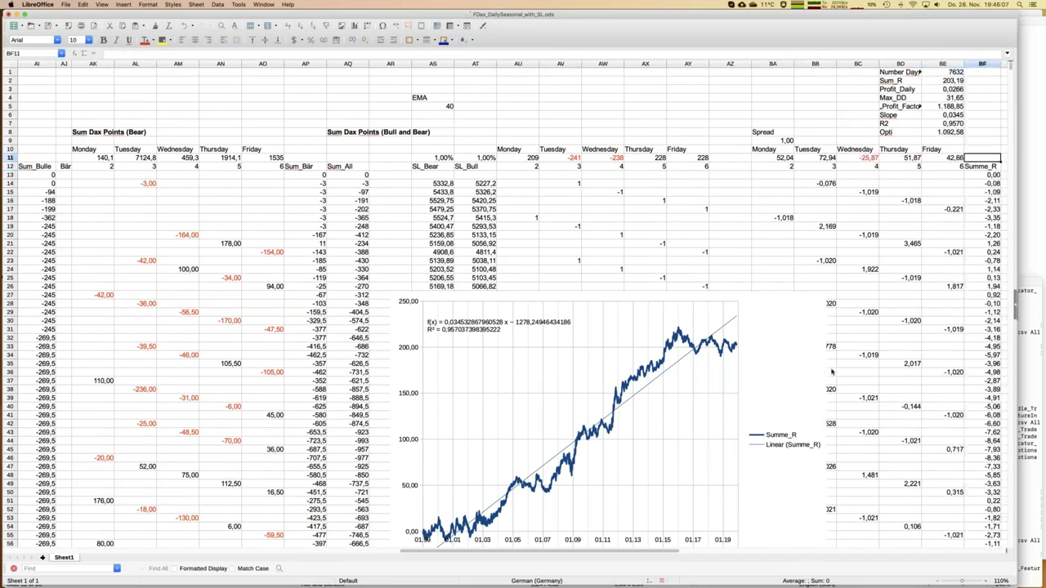
# - Highlight the EMA period cell AS5 and the stop-loss percentage cell AS11 with a yellow background
pyautogui.click(442, 105)
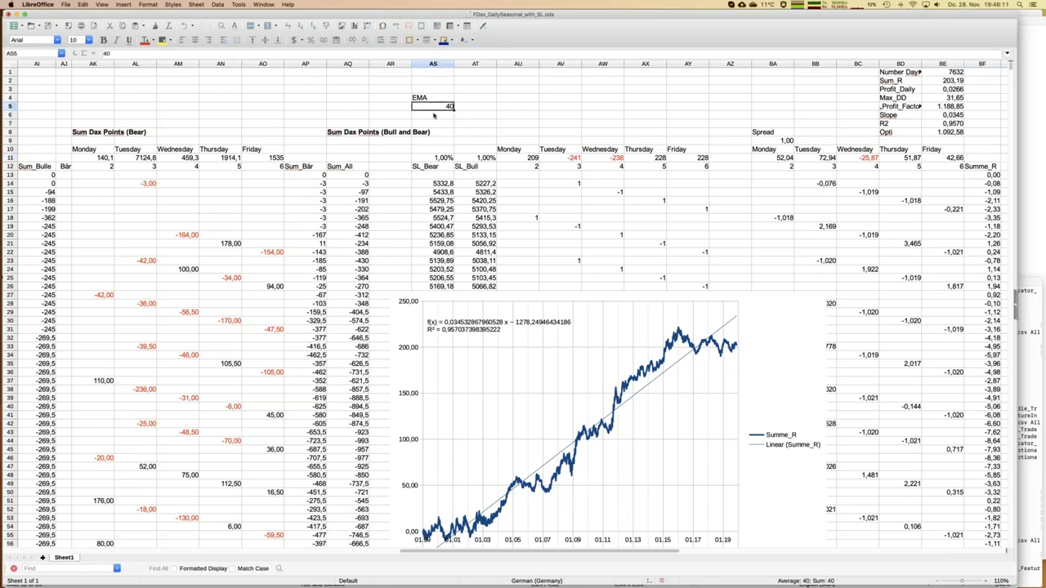
pyautogui.click(163, 40)
pyautogui.click(433, 159)
pyautogui.click(163, 40)
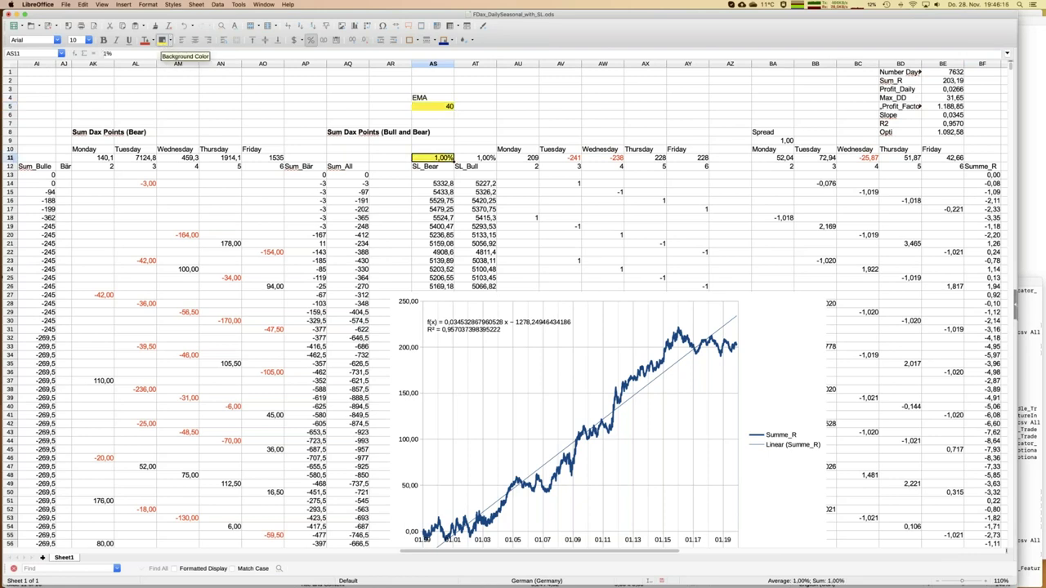
pyautogui.click(457, 122)
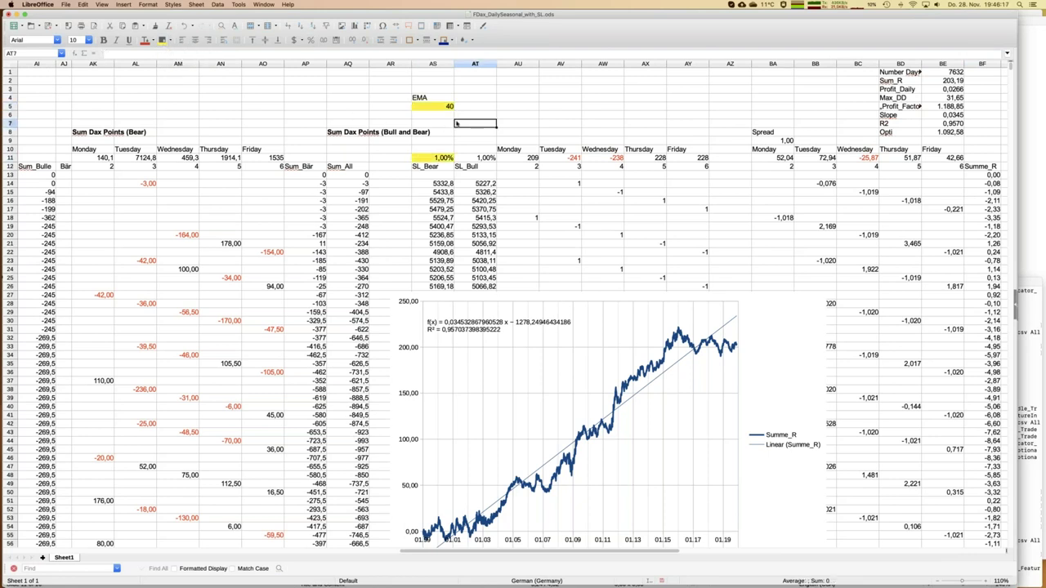
# - Examine the performance figures in columns BD and BE and the Hitrate and PF values in column BH
pyautogui.press('Right')
pyautogui.press('Right')
pyautogui.press('Right')
pyautogui.press('Right')
pyautogui.press('Right')
pyautogui.press('Right')
pyautogui.press('Right')
pyautogui.press('Right')
pyautogui.press('Right')
pyautogui.press('Right')
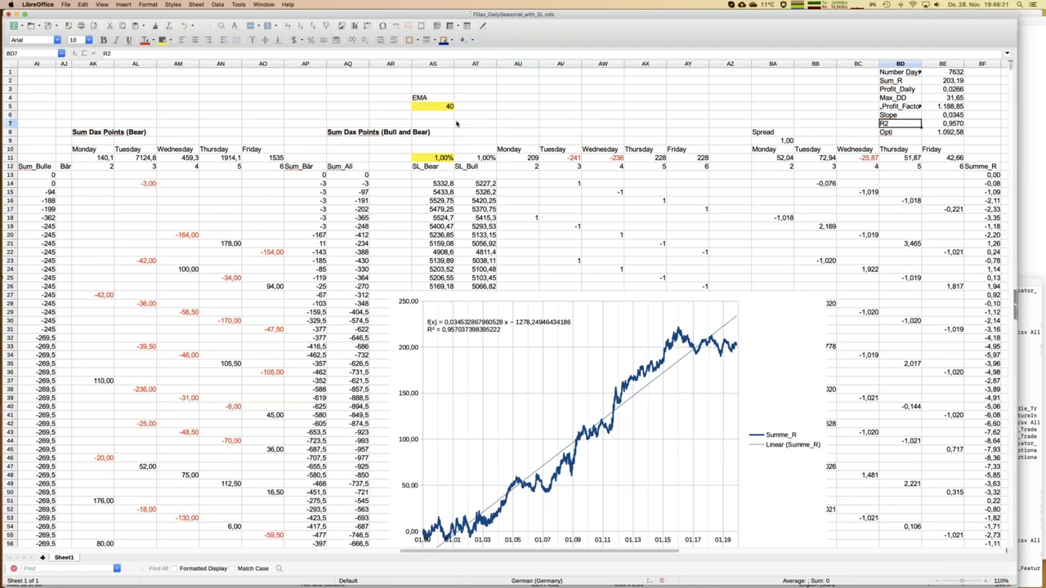
pyautogui.press('Right')
pyautogui.press('Right')
pyautogui.press('Right')
pyautogui.press('Right')
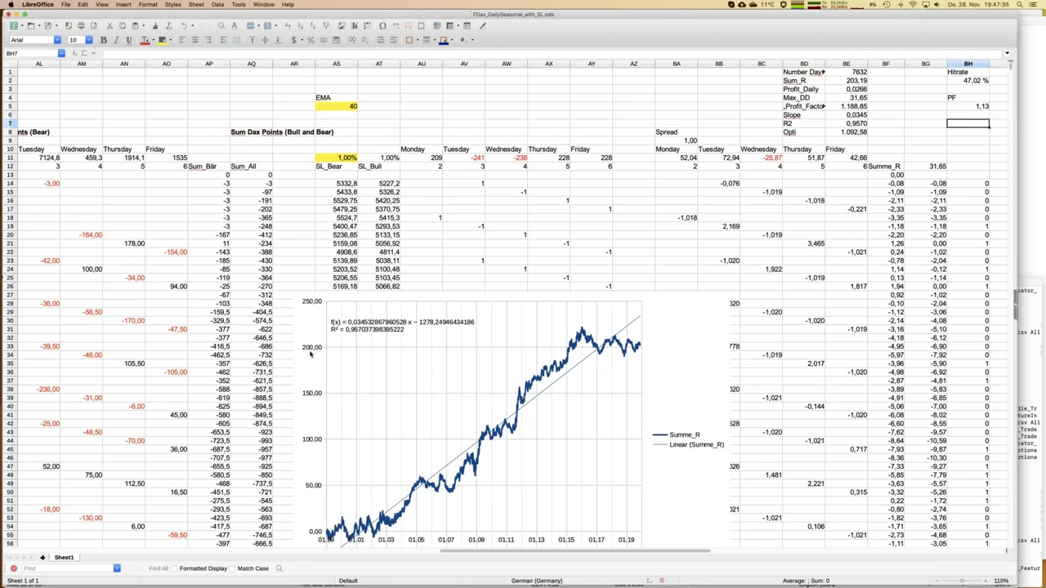
# - Inspect the Tuesday stop-loss result formula in cell BB16
pyautogui.click(629, 199)
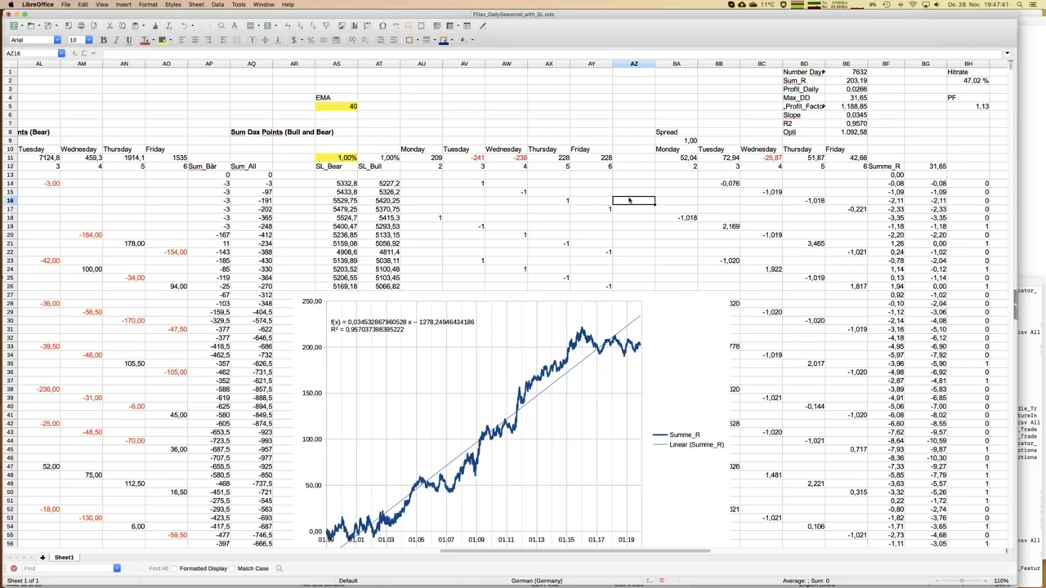
pyautogui.press('Right')
pyautogui.press('Right')
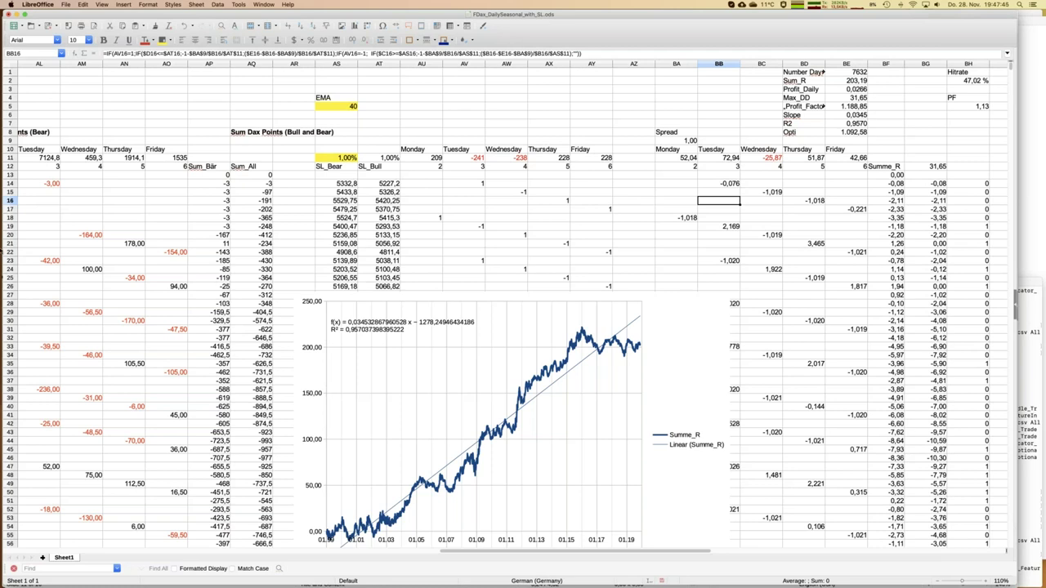
# - Switch to the JFD_Brokers_Webinar_DaxSeasonal_EN_20170426.odp presentation and review the trading set-up on slide 12
pyautogui.moveTo(3, 264)
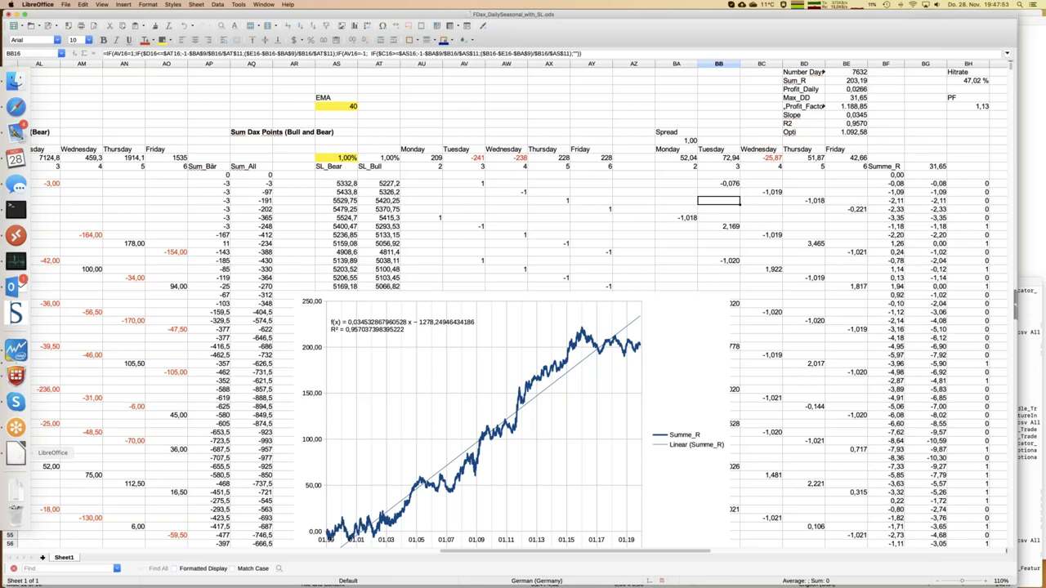
pyautogui.click(264, 4)
pyautogui.click(283, 44)
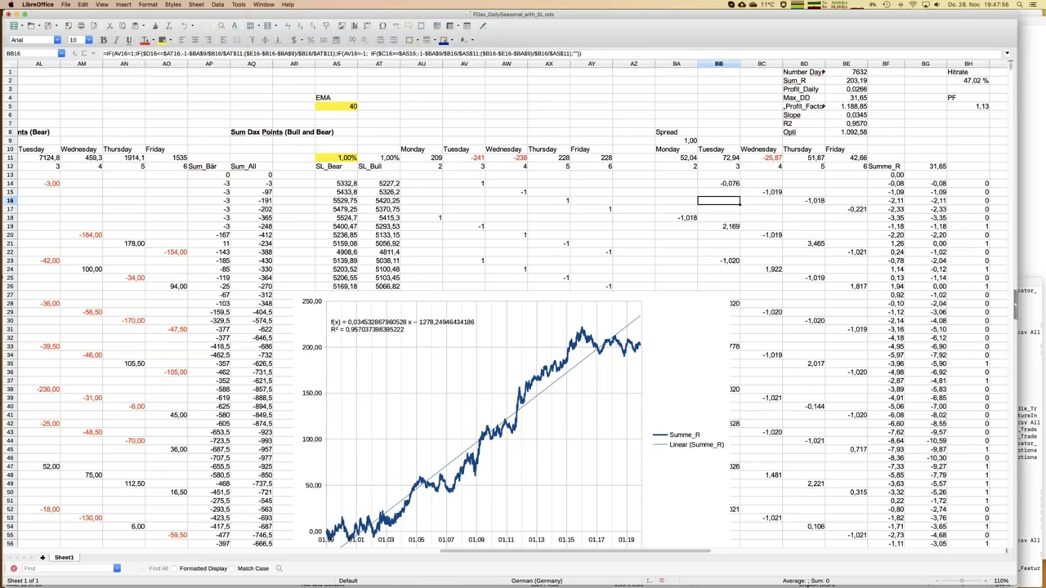
pyautogui.press('super+grave')
pyautogui.click(42, 452)
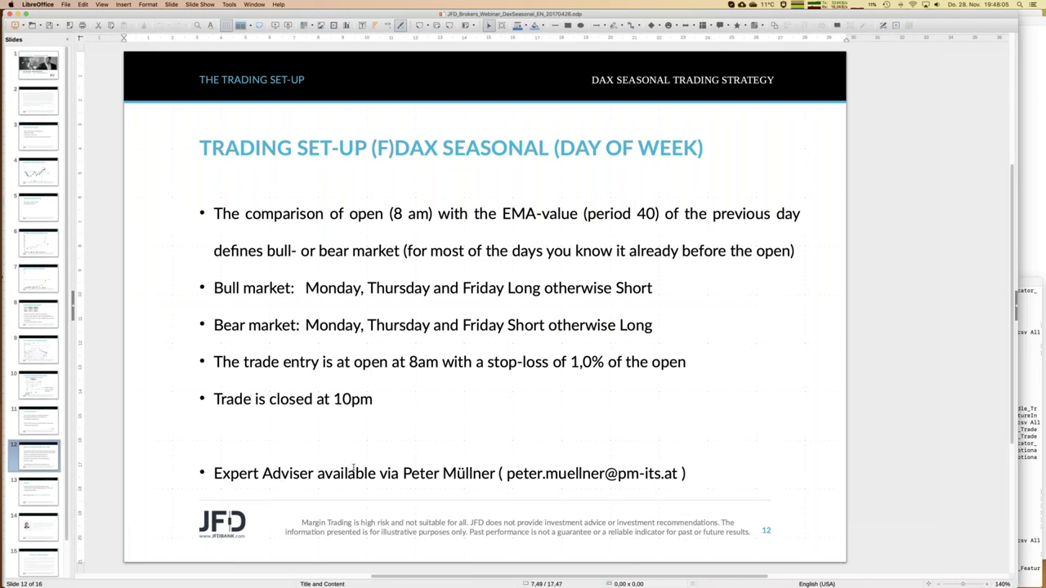
pyautogui.moveTo(704, 474); pyautogui.dragTo(668, 474)
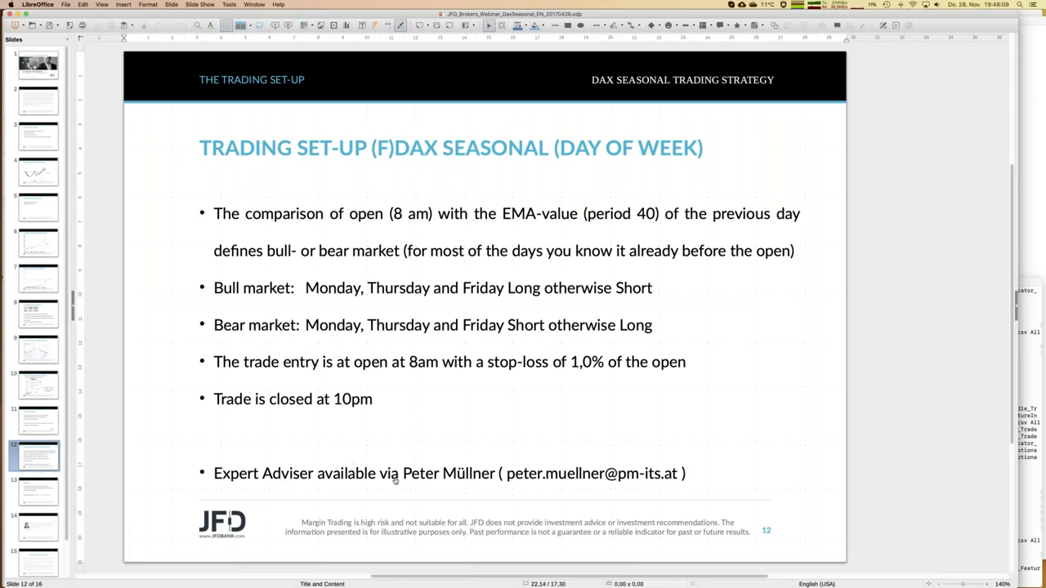
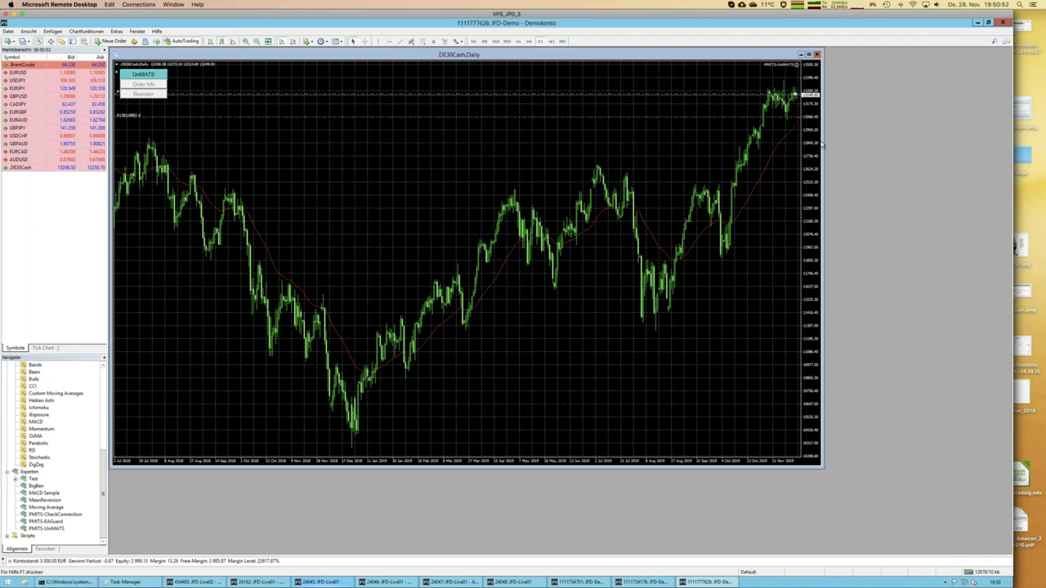
# - In the MetaTrader terminal, narrow the .DE30Cash daily chart window, open a second .DE30Cash chart and dismiss its error dialog
pyautogui.moveTo(823, 153); pyautogui.dragTo(398, 184)
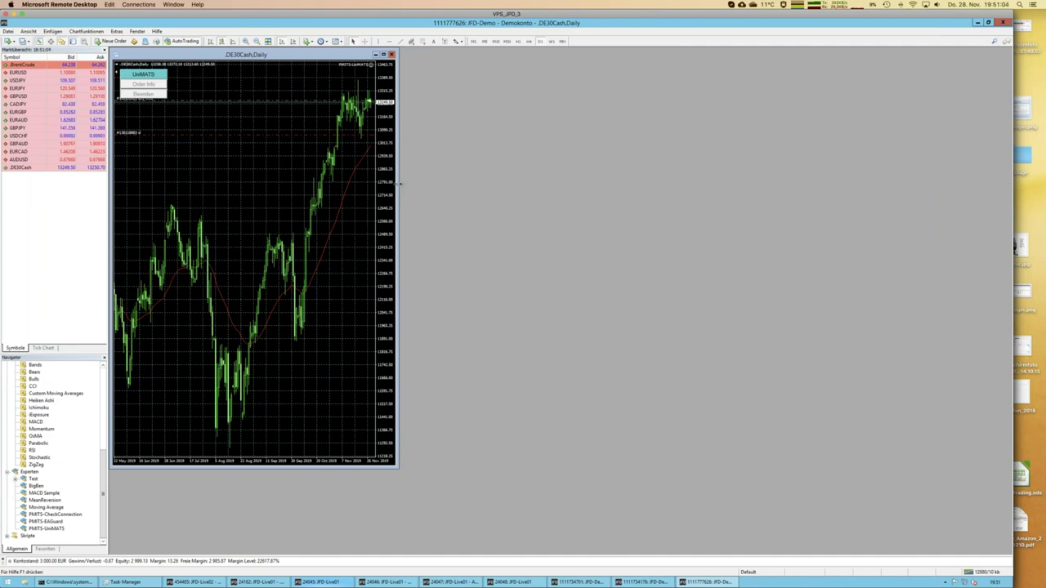
pyautogui.click(22, 169)
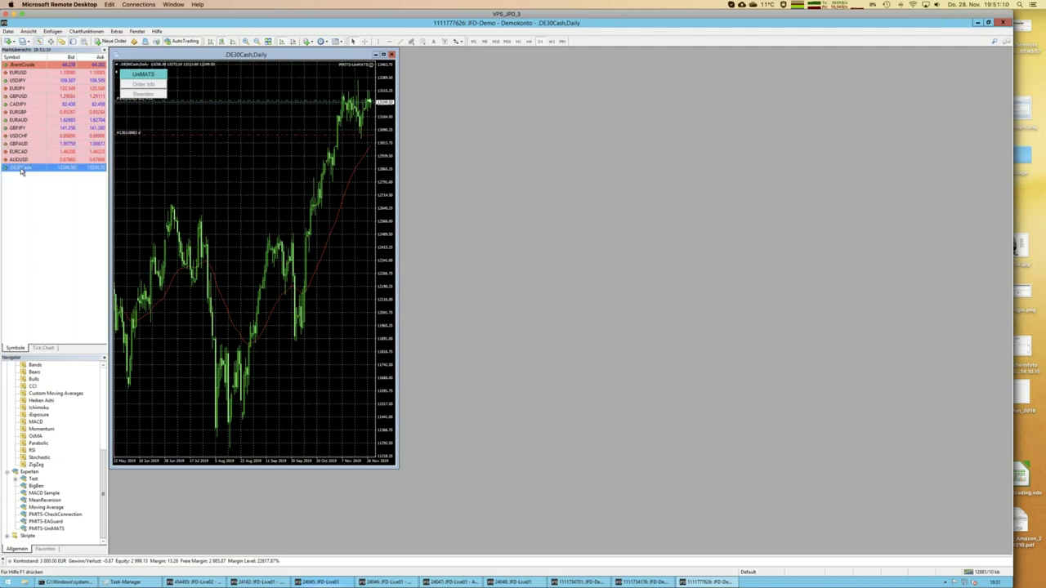
pyautogui.rightClick(22, 169)
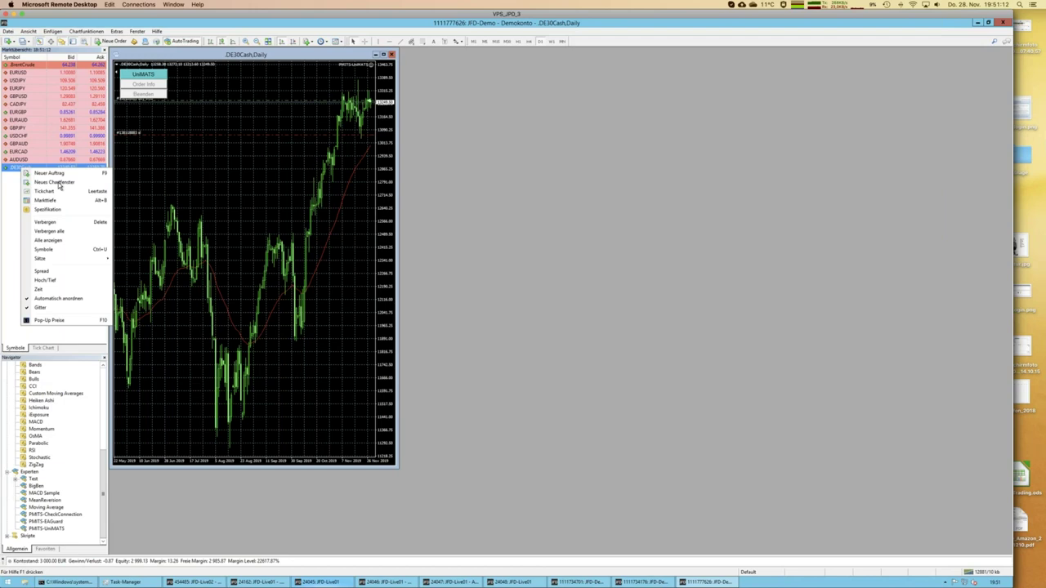
pyautogui.click(58, 183)
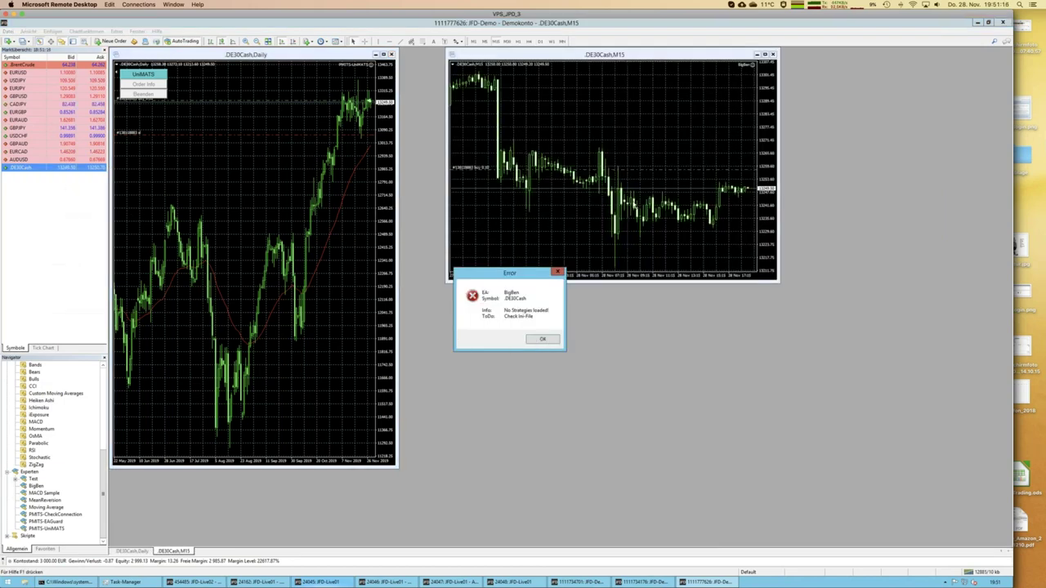
pyautogui.click(542, 340)
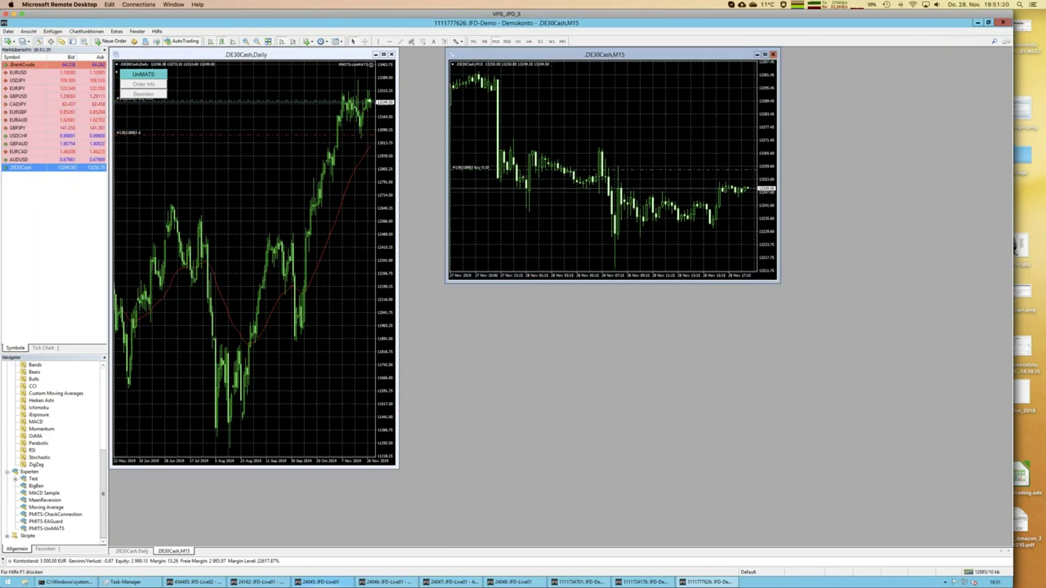
# - Make the new .DE30Cash chart window as tall as the first one and set its timeframe to D1
pyautogui.moveTo(578, 463); pyautogui.dragTo(578, 463)
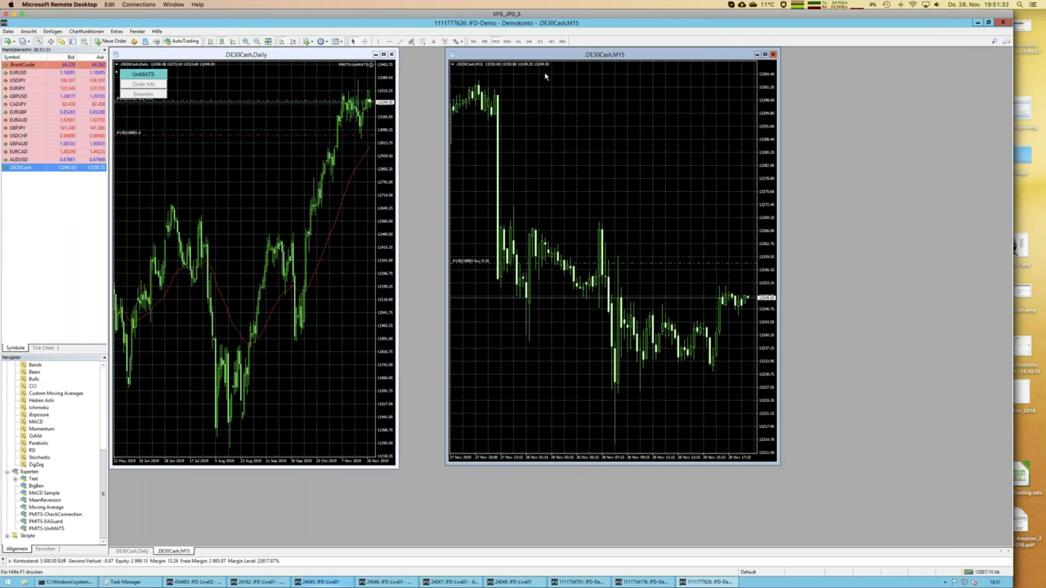
pyautogui.click(540, 42)
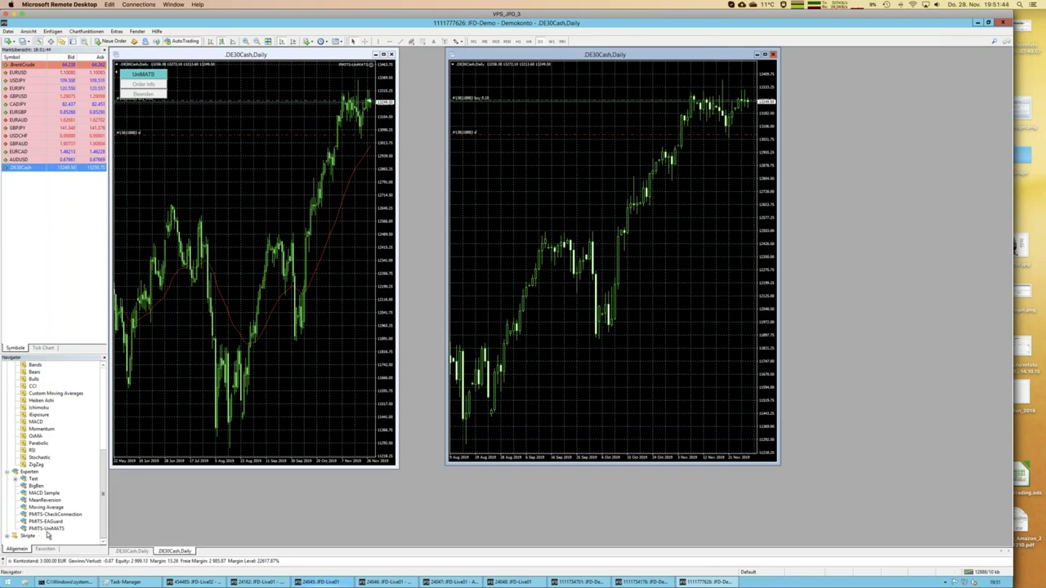
pyautogui.click(72, 528)
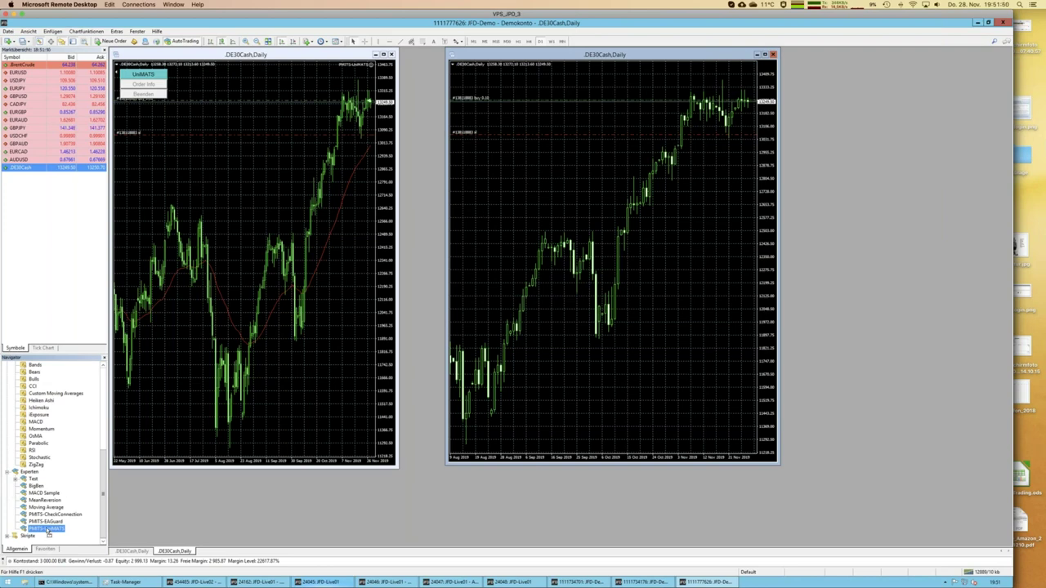
pyautogui.moveTo(48, 531); pyautogui.dragTo(585, 369)
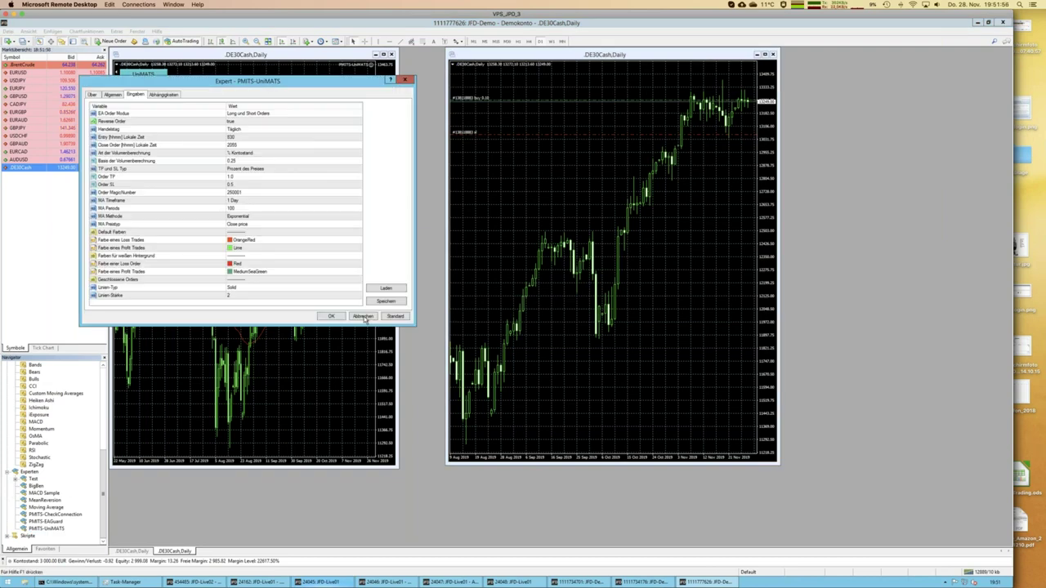
pyautogui.click(405, 80)
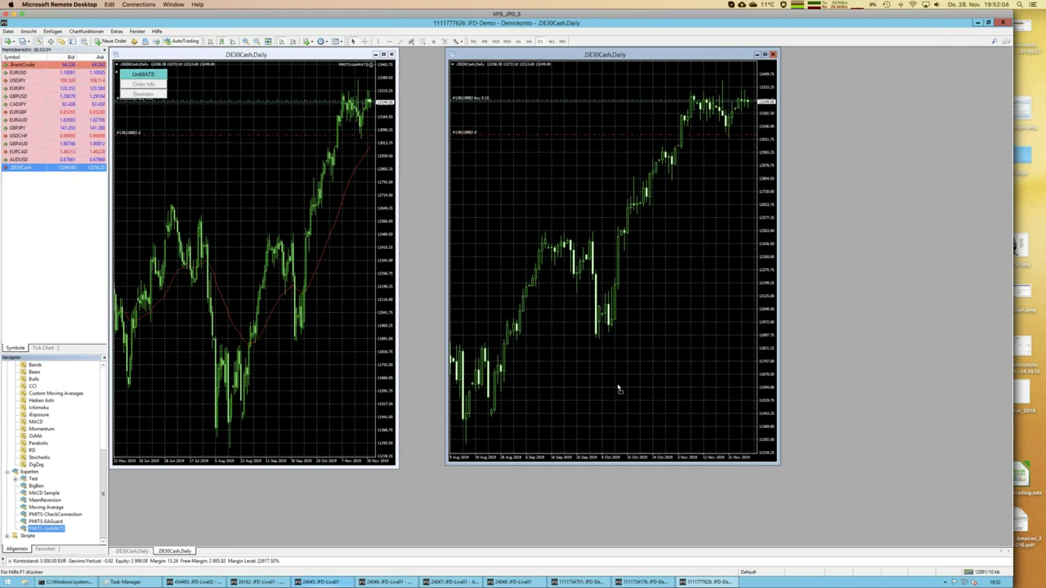
# - Attach the PMITS-UniMATS expert to the second .DE30Cash chart, keep Long und Short Orders as order mode and set Reverse Order to false
pyautogui.press('F7')
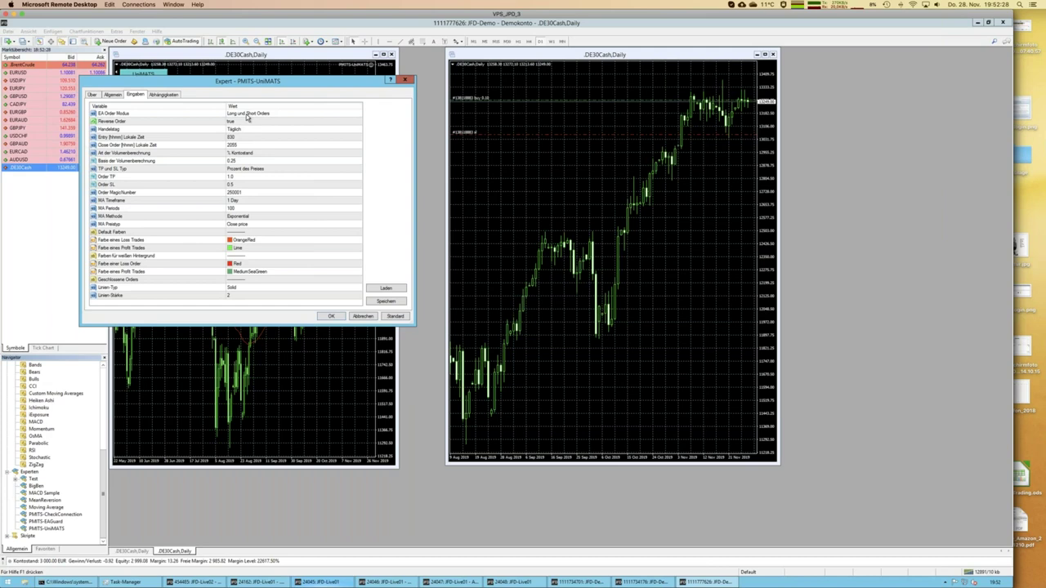
pyautogui.click(246, 116)
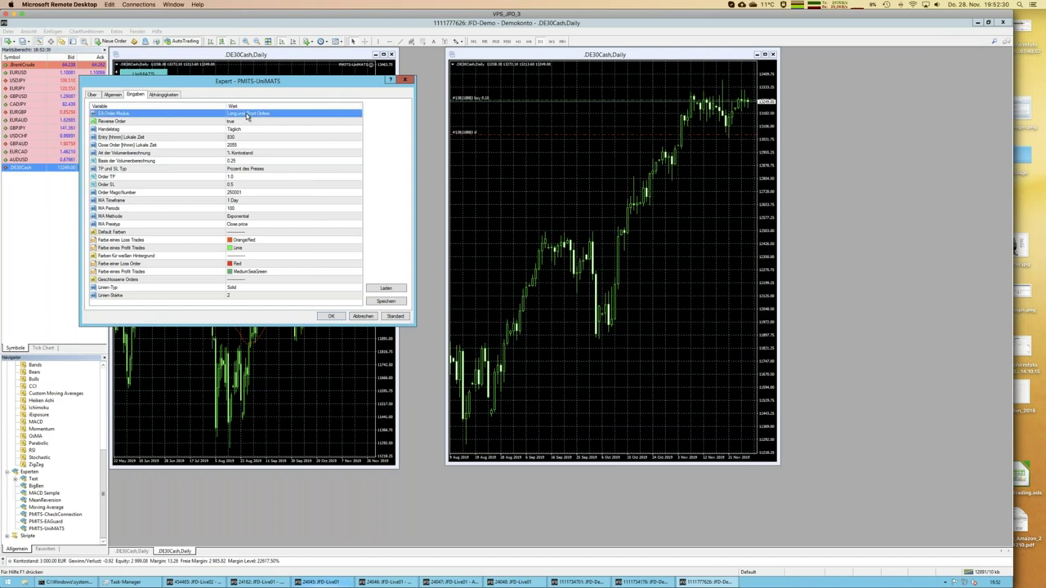
pyautogui.click(246, 116)
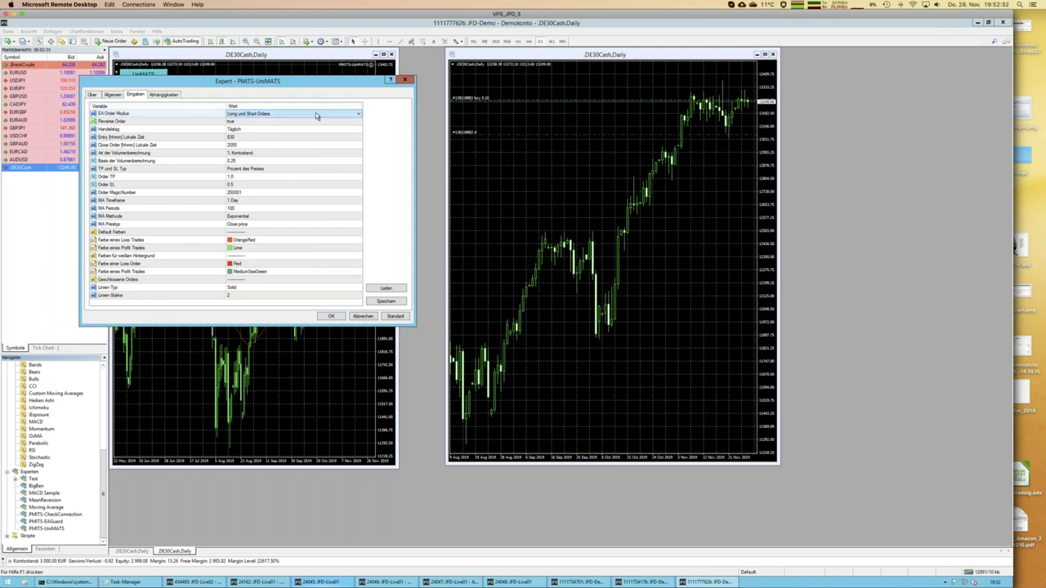
pyautogui.click(359, 116)
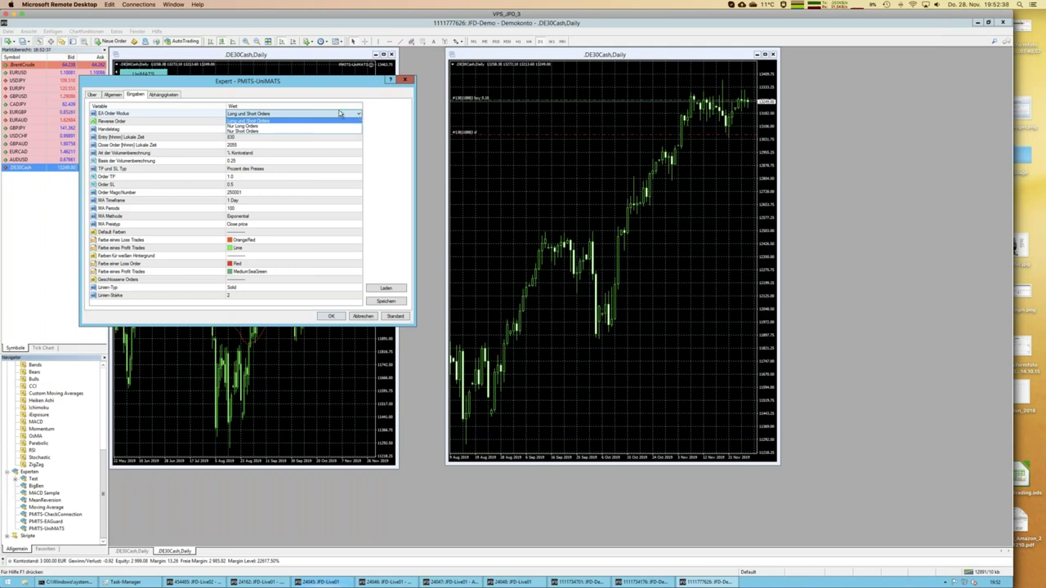
pyautogui.click(336, 112)
pyautogui.click(250, 122)
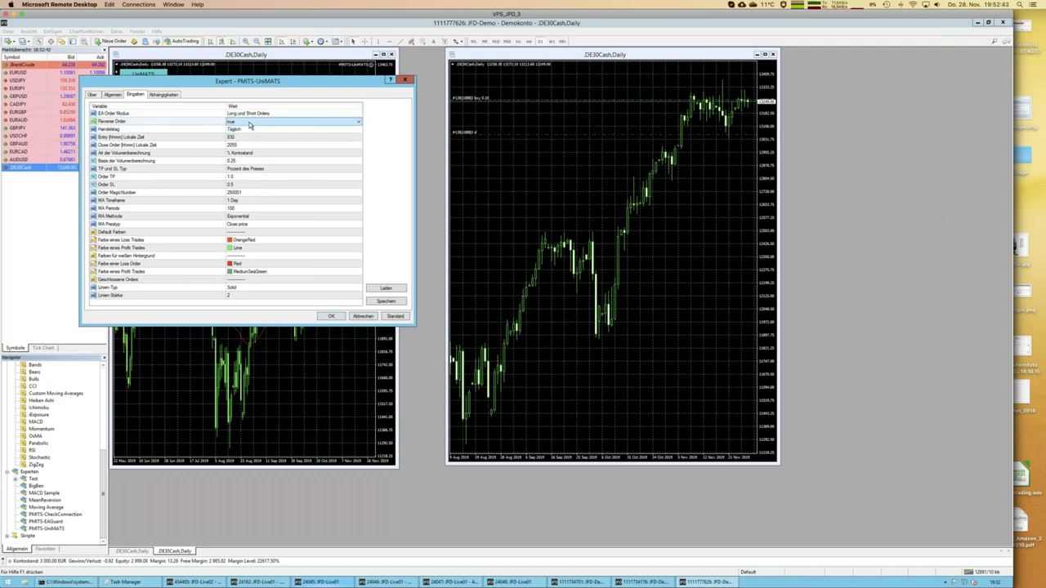
pyautogui.click(358, 123)
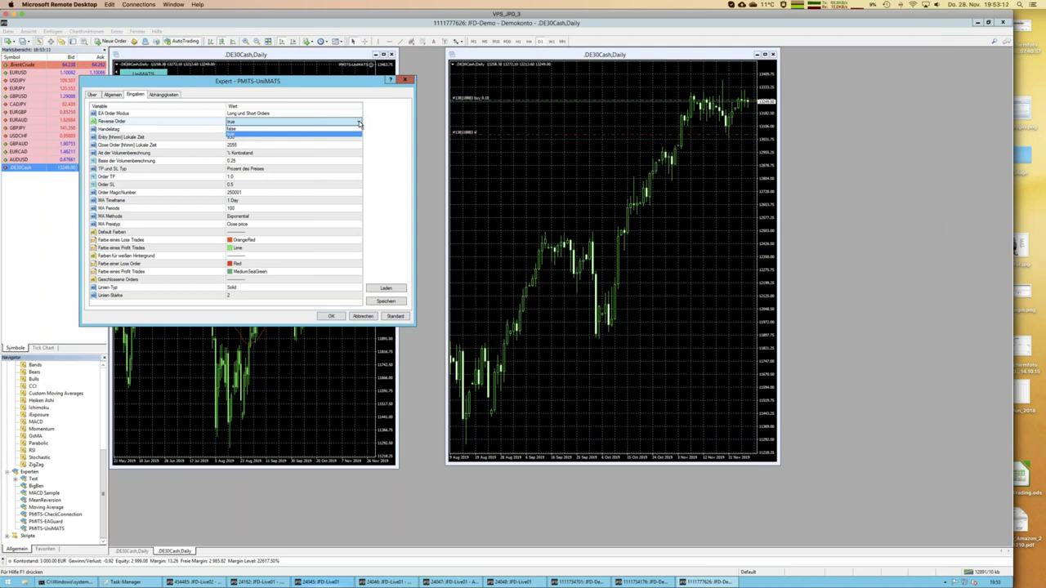
pyautogui.click(242, 128)
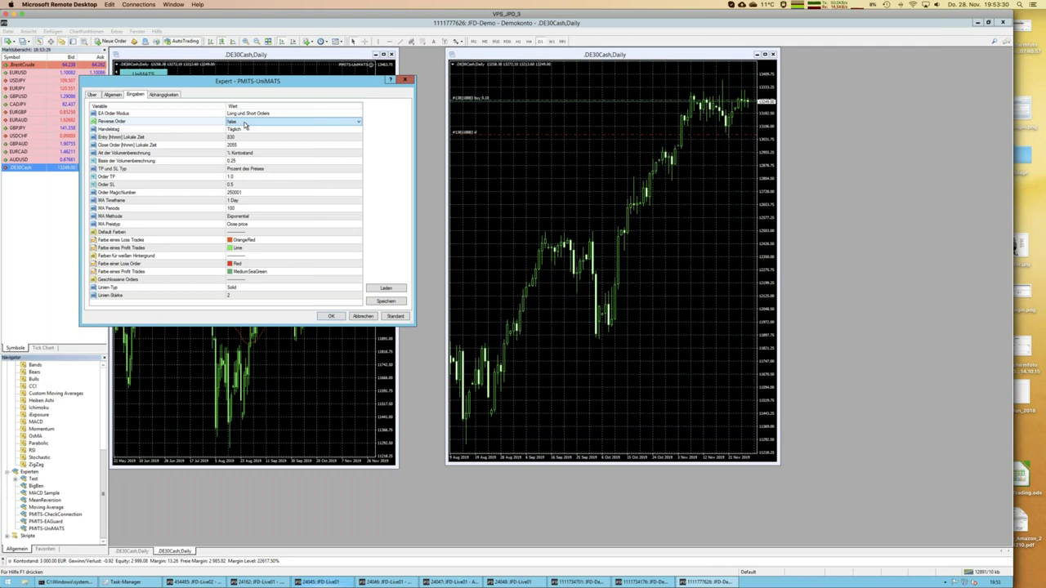
# - Set the expert's Handelstag parameter to Freitag
pyautogui.click(252, 132)
pyautogui.click(253, 133)
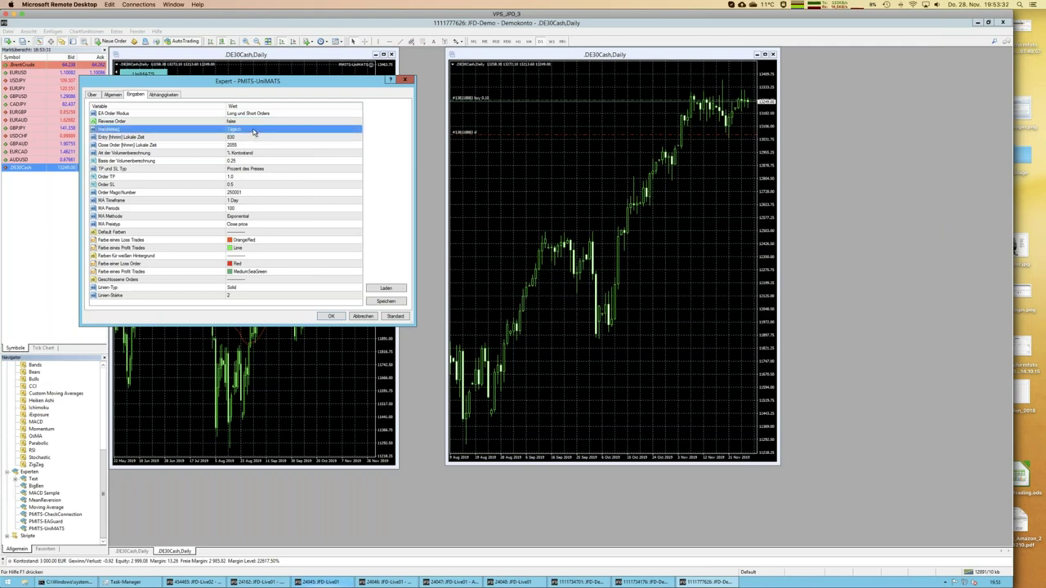
pyautogui.click(254, 132)
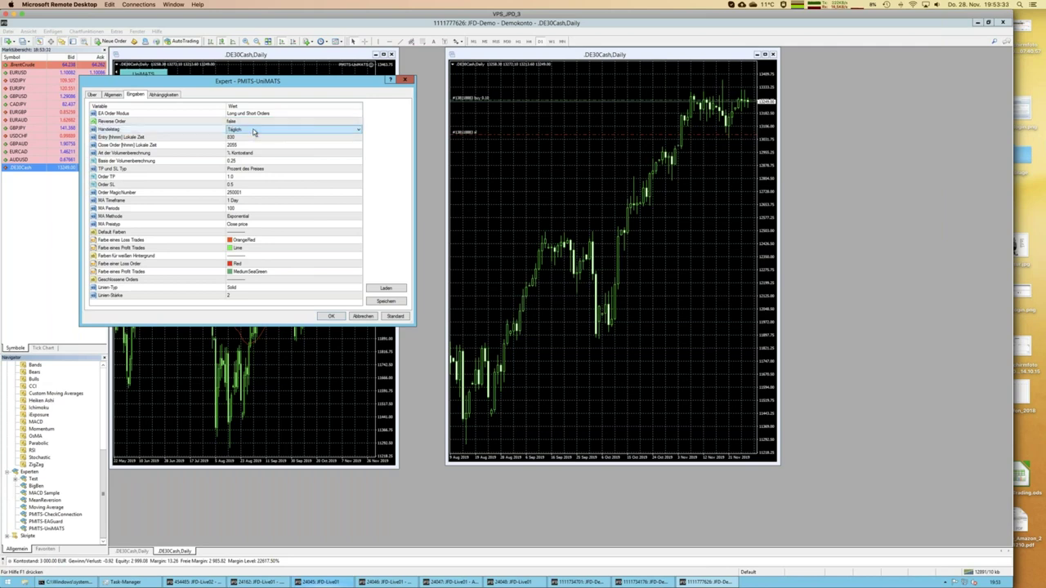
pyautogui.click(358, 131)
pyautogui.click(237, 161)
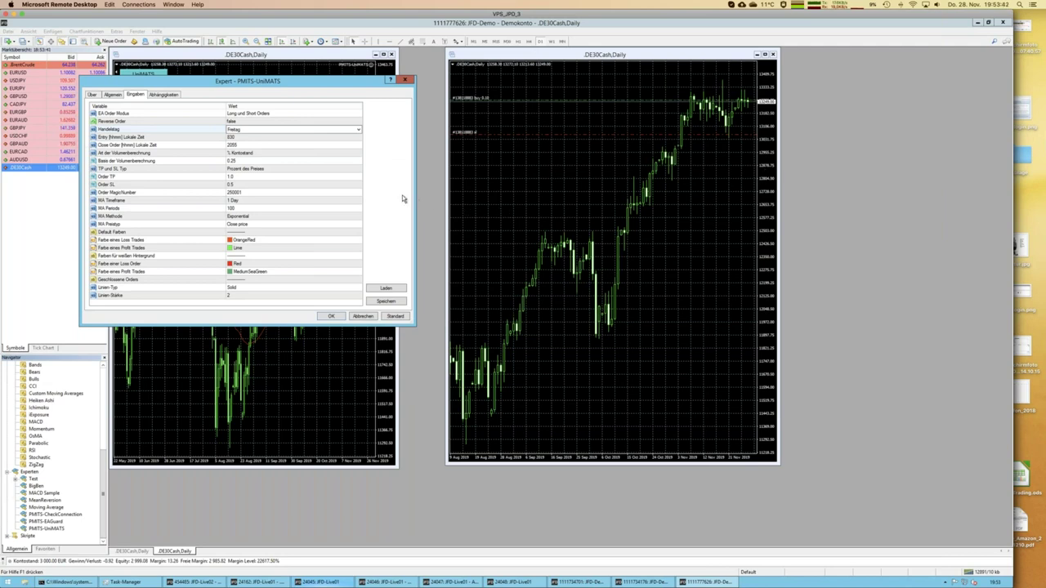
# - Set the expert's local entry time to 801 and its close order time to 2155
pyautogui.click(259, 137)
pyautogui.write('80')
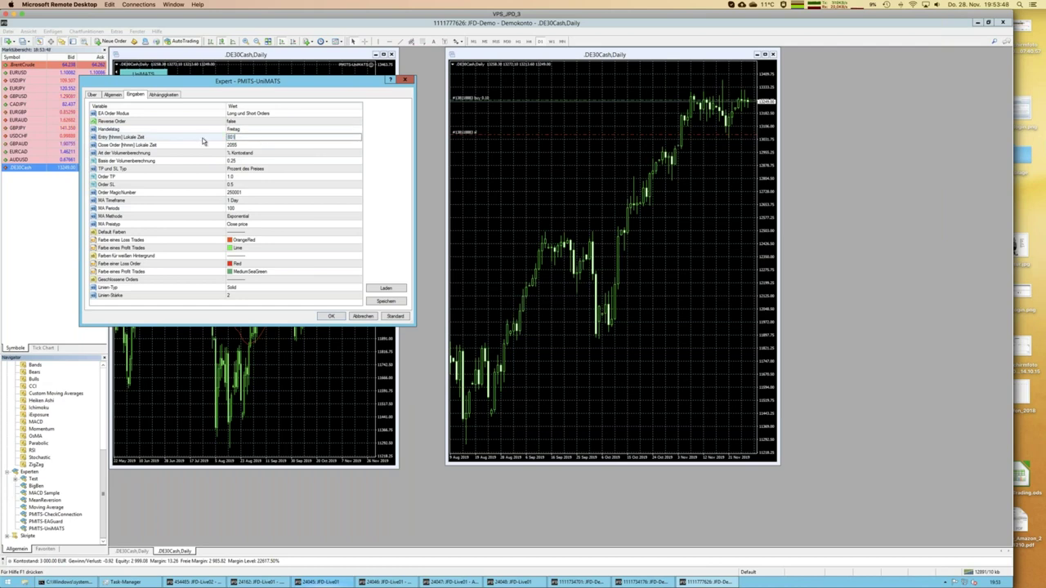
pyautogui.write('1')
pyautogui.press('Tab')
pyautogui.write('205')
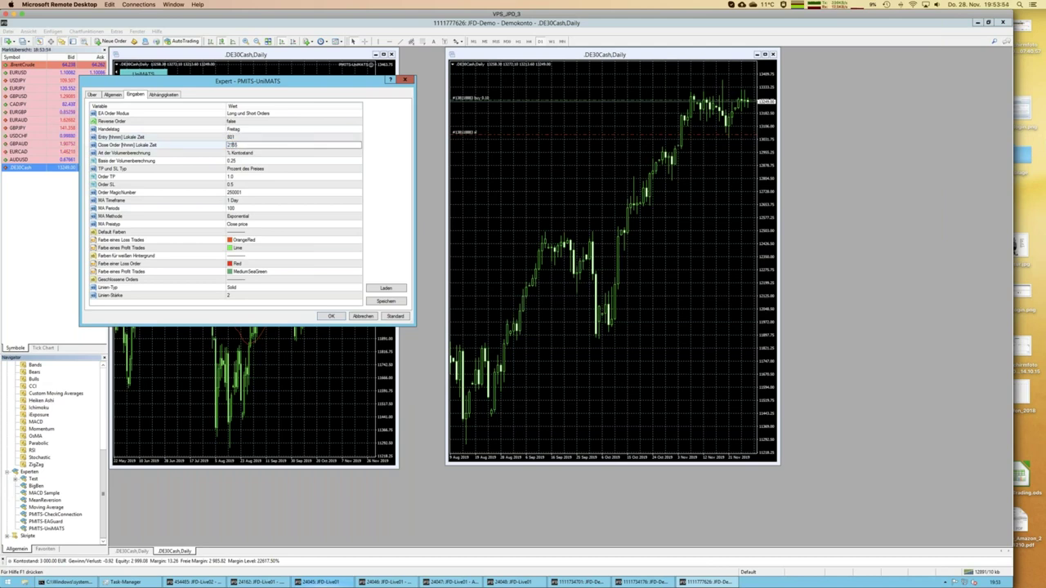
# - Keep % Kontostand as the volume calculation type and set Basis der Volumenberechnung to 1.0
pyautogui.click(290, 153)
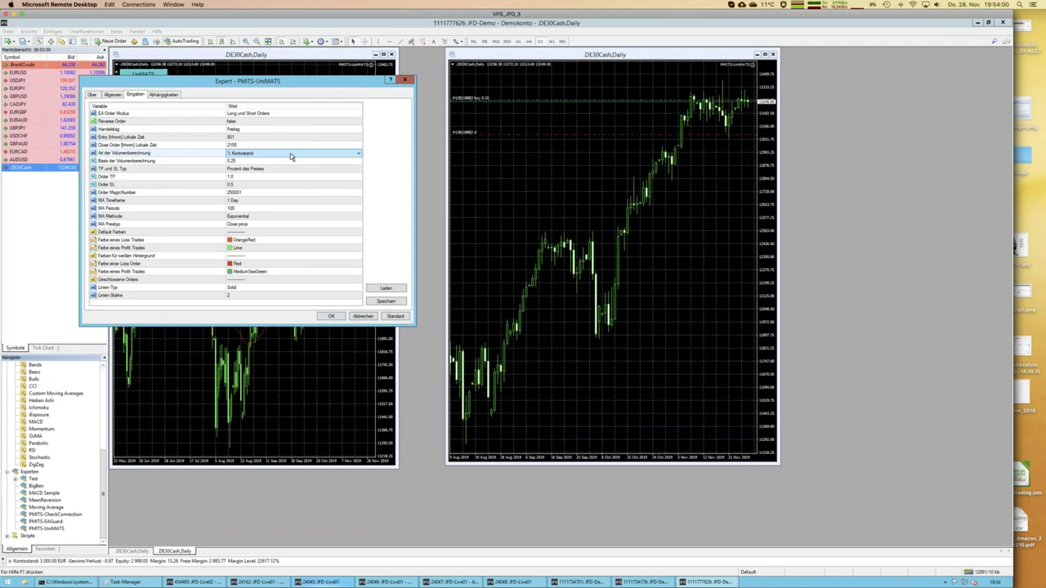
pyautogui.click(358, 155)
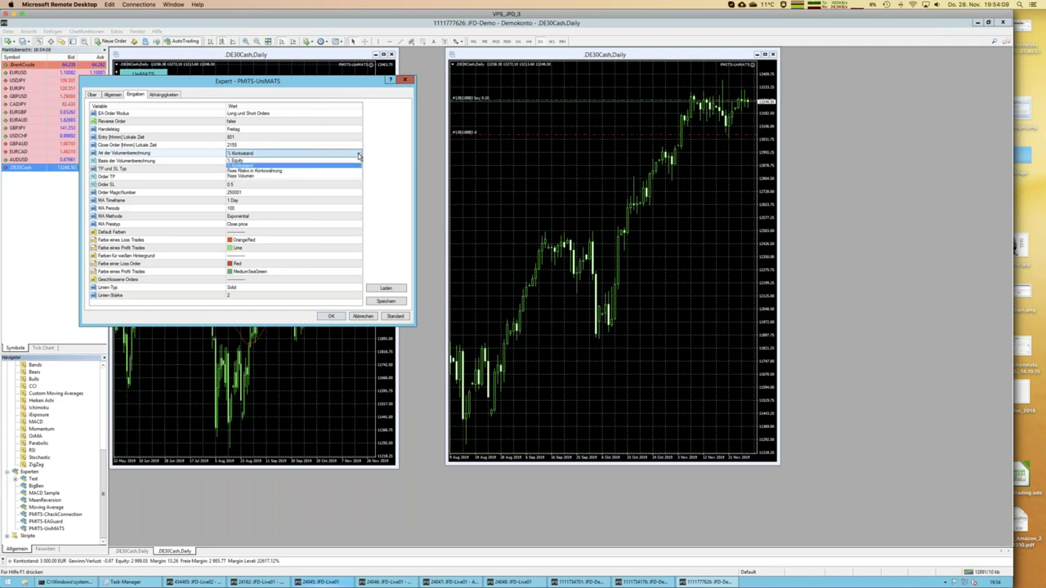
pyautogui.click(329, 153)
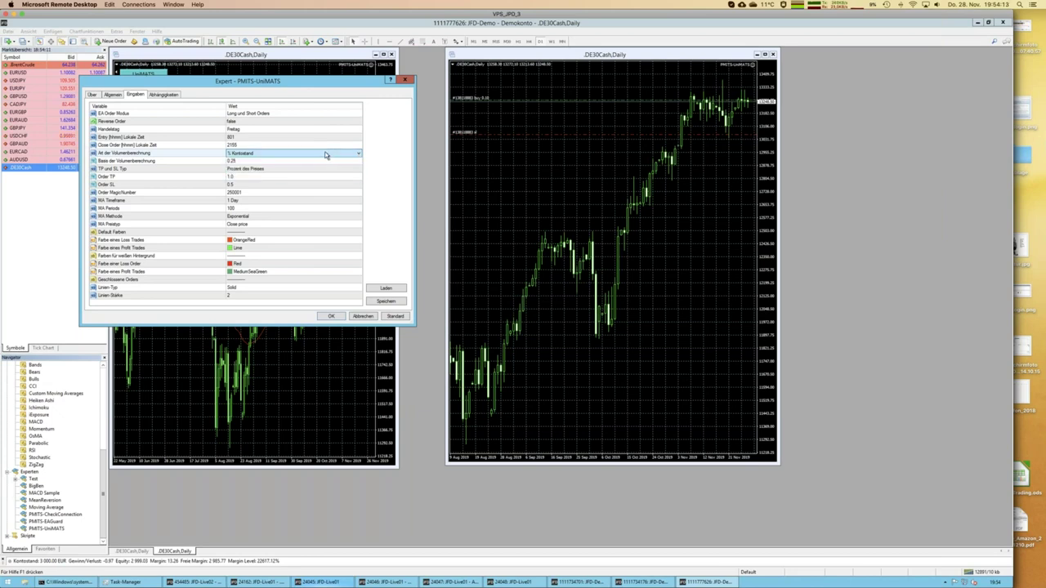
pyautogui.click(262, 161)
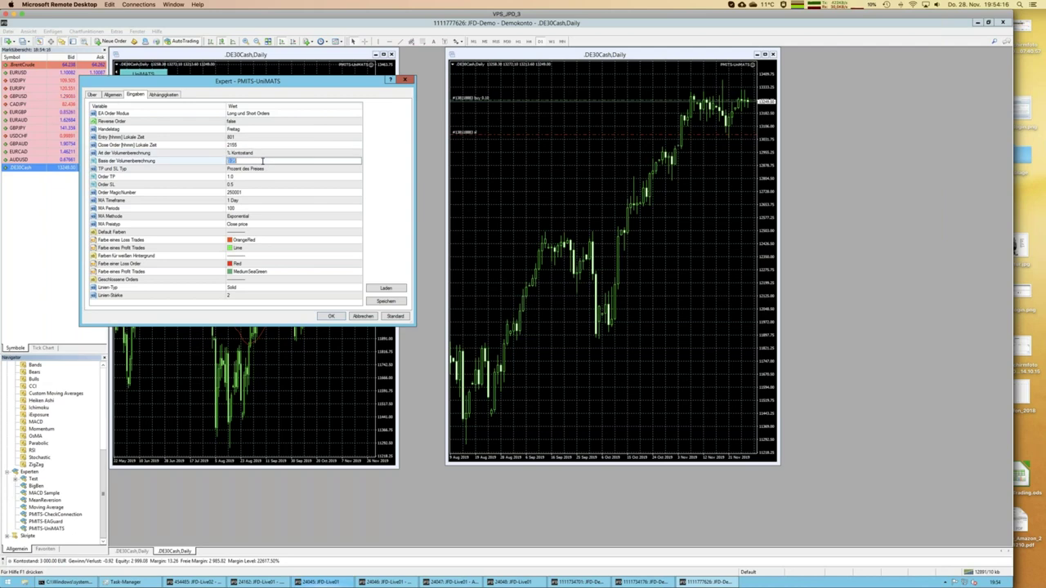
pyautogui.write('1')
pyautogui.press('Return')
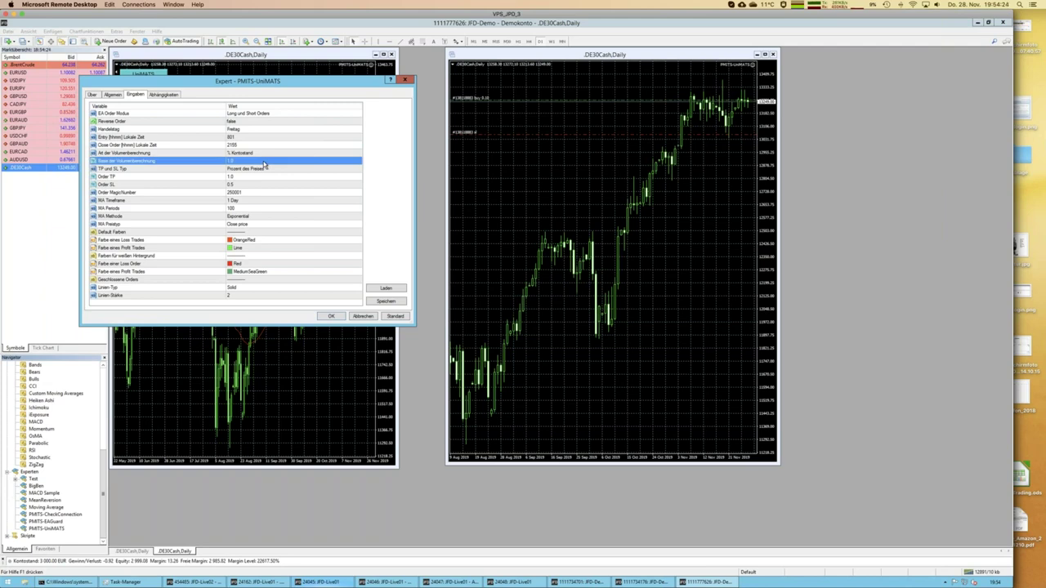
# - Set the expert's Order TP to 100 and Order SL to 1.0
pyautogui.click(237, 178)
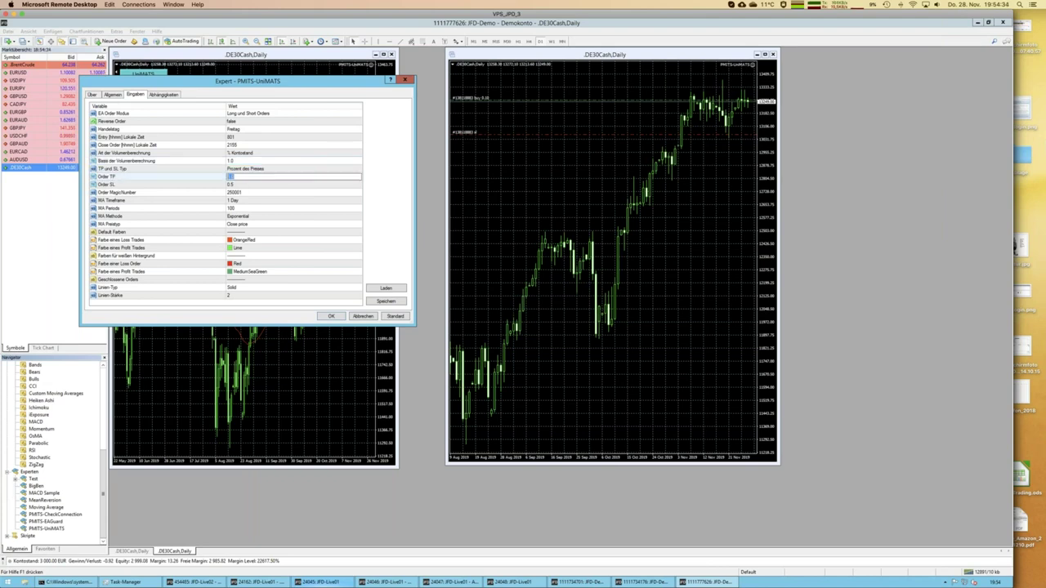
pyautogui.write('100')
pyautogui.press('Return')
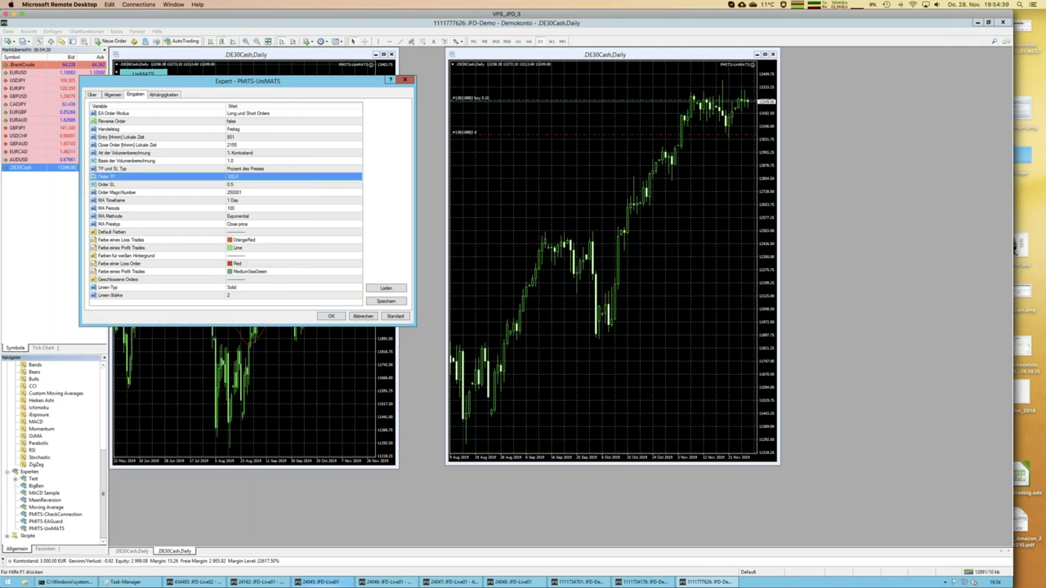
pyautogui.click(237, 186)
pyautogui.click(238, 185)
pyautogui.write('1')
pyautogui.press('Return')
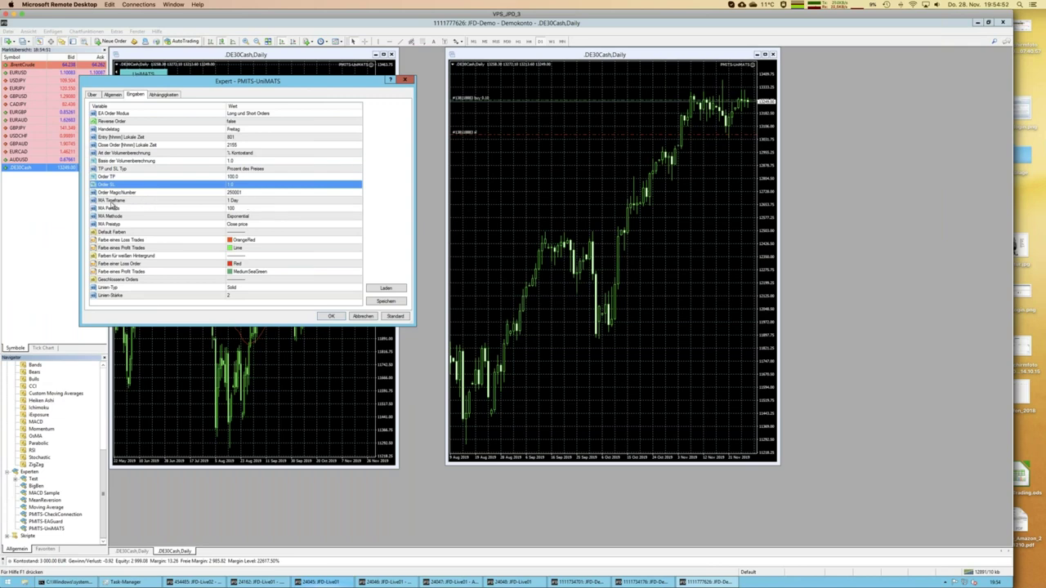
# - Set the expert's MA Periode to 40, keeping the Exponential MA method
pyautogui.doubleClick(245, 208)
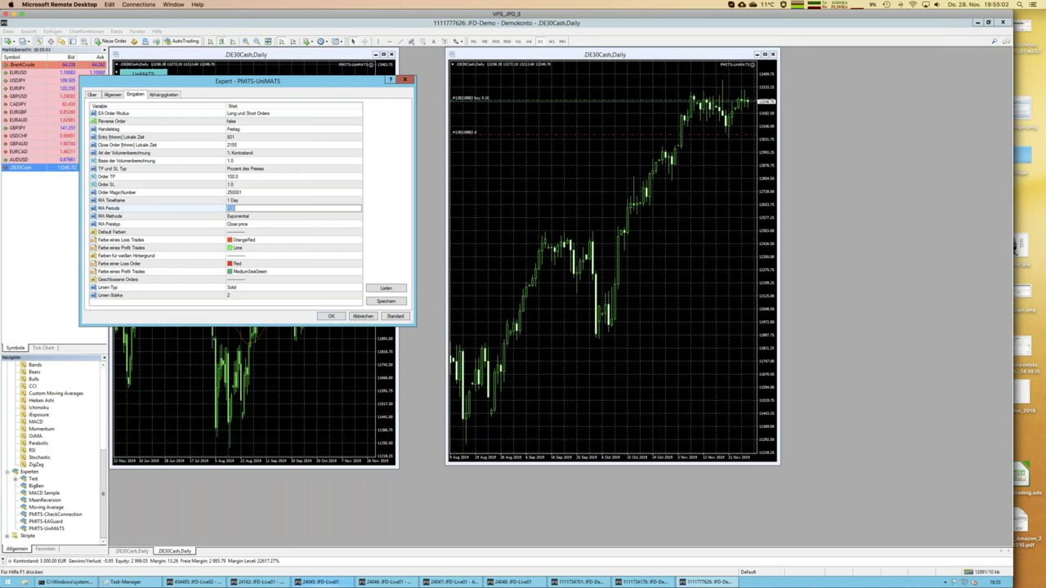
pyautogui.write('40')
pyautogui.press('Return')
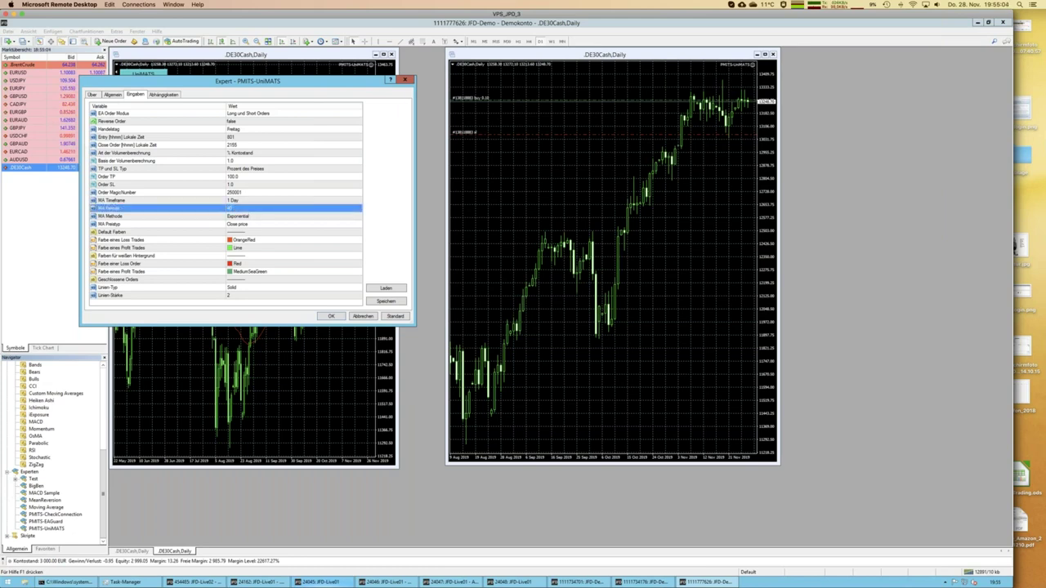
pyautogui.click(246, 216)
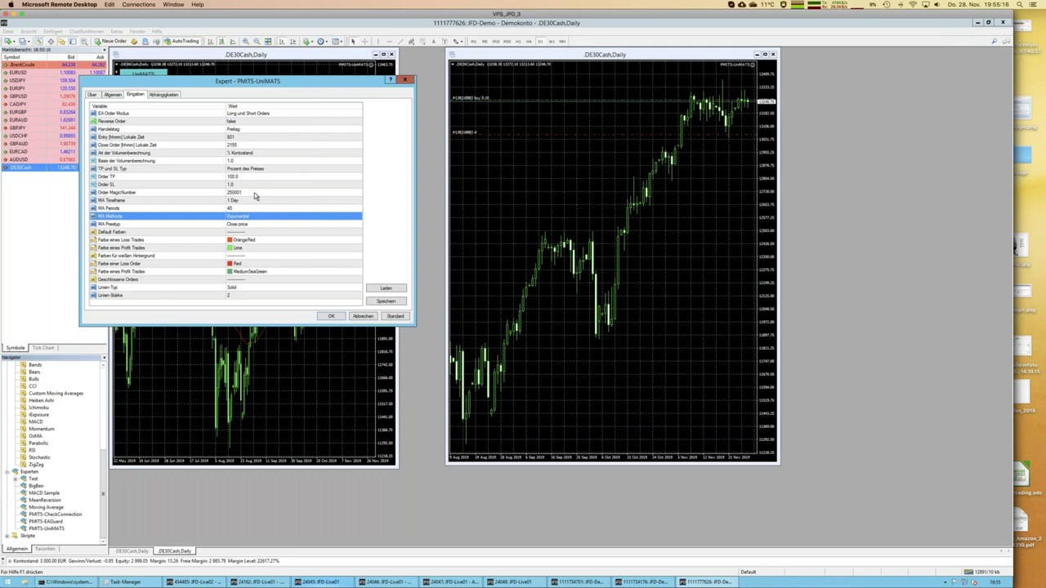
# - Set the Order MagicNumber to 250002 and apply the expert's settings to the second .DE30Cash chart
pyautogui.doubleClick(254, 193)
pyautogui.click(254, 192)
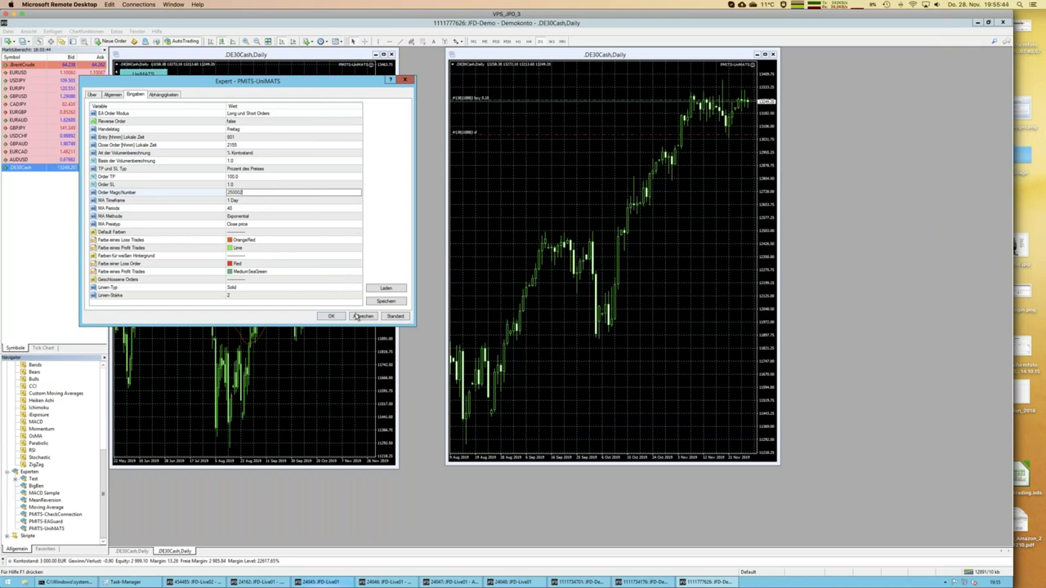
pyautogui.click(388, 301)
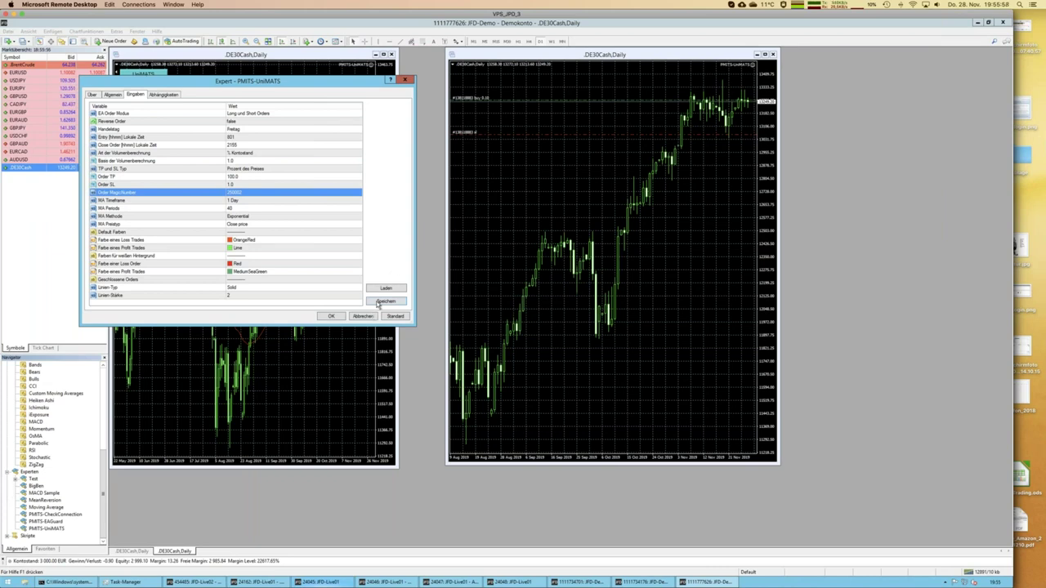
pyautogui.click(331, 317)
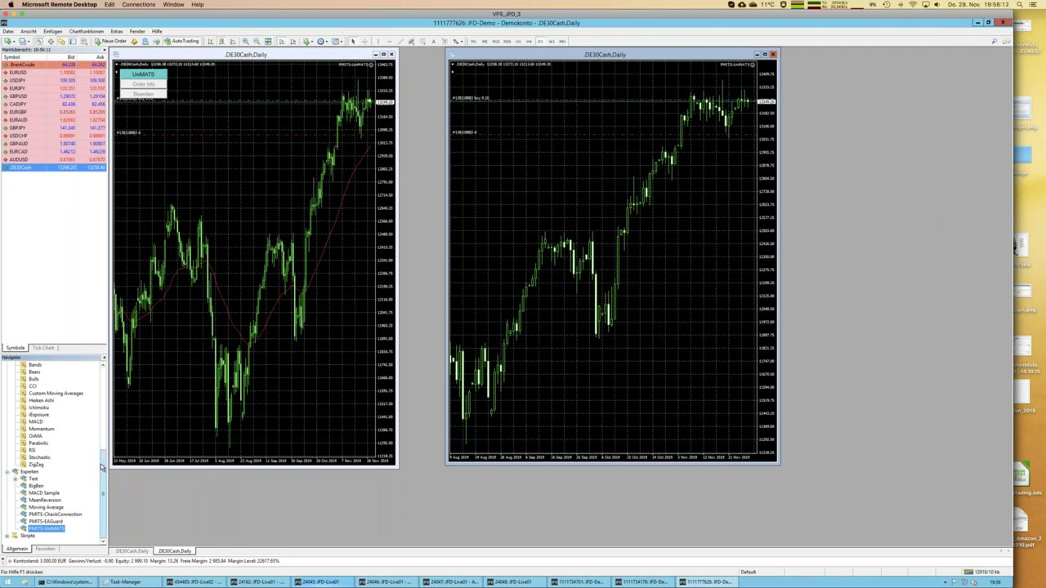
# - Add a red exponential Moving Average applied to Close to the second .DE30Cash daily chart
pyautogui.scroll(5, 104, 482)
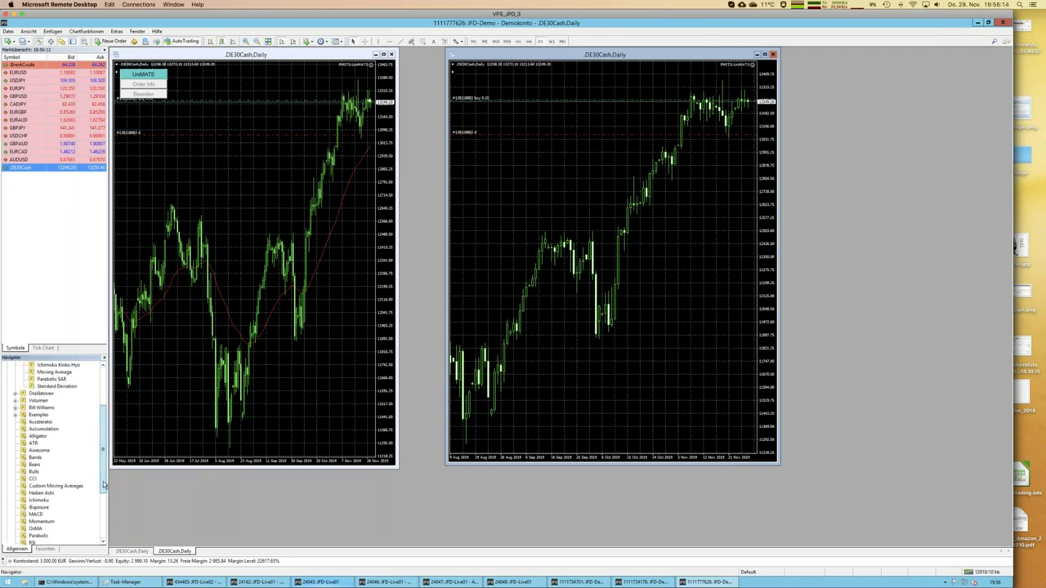
pyautogui.scroll(1, 103, 463)
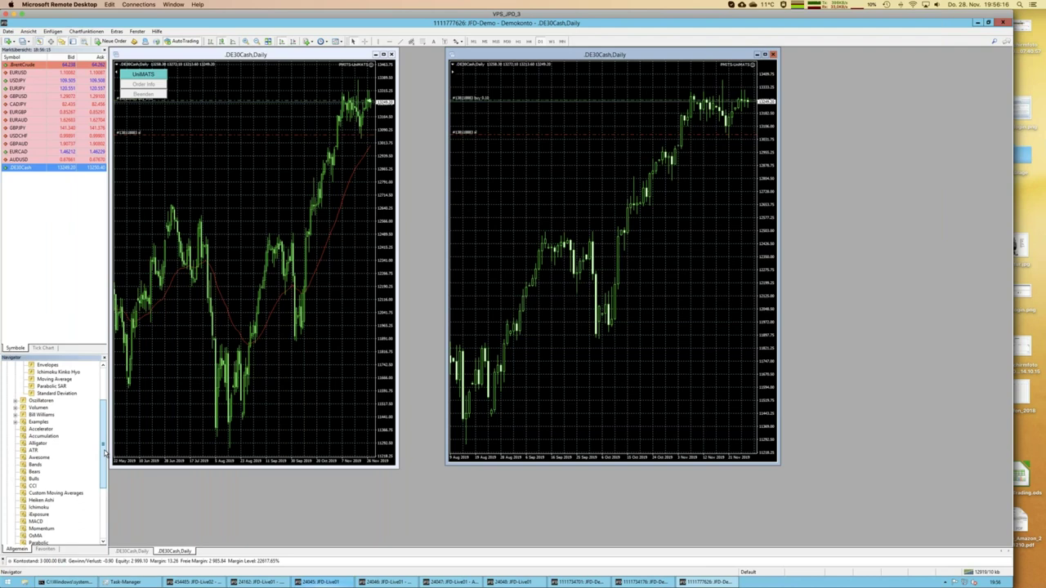
pyautogui.scroll(3, 102, 439)
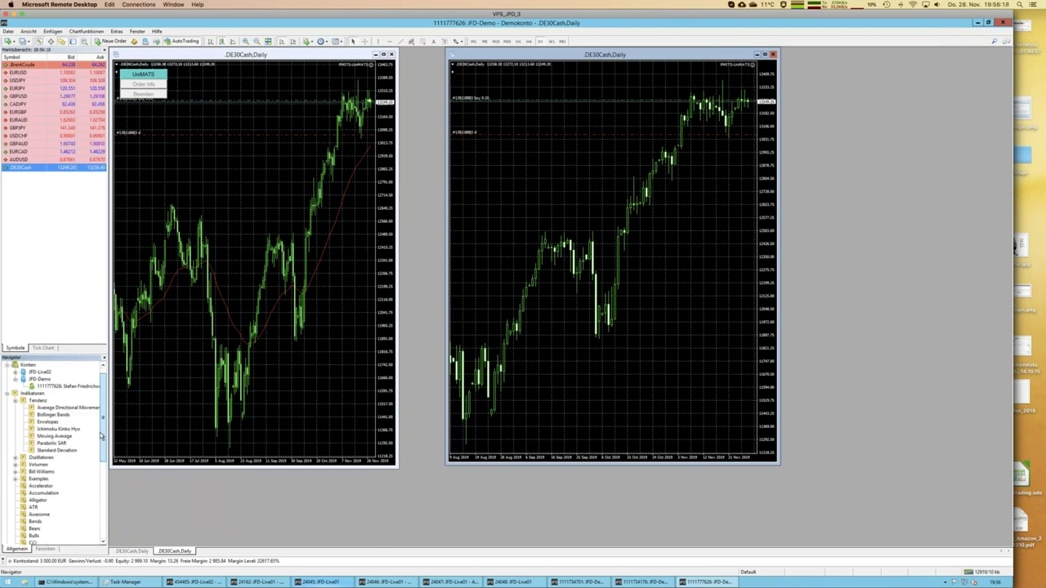
pyautogui.scroll(1, 94, 439)
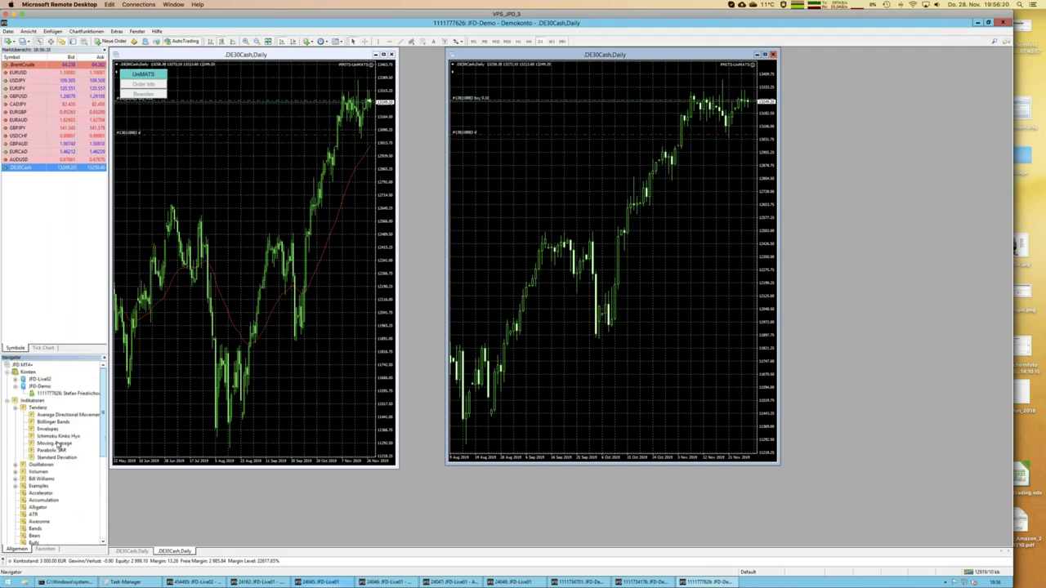
pyautogui.click(54, 443)
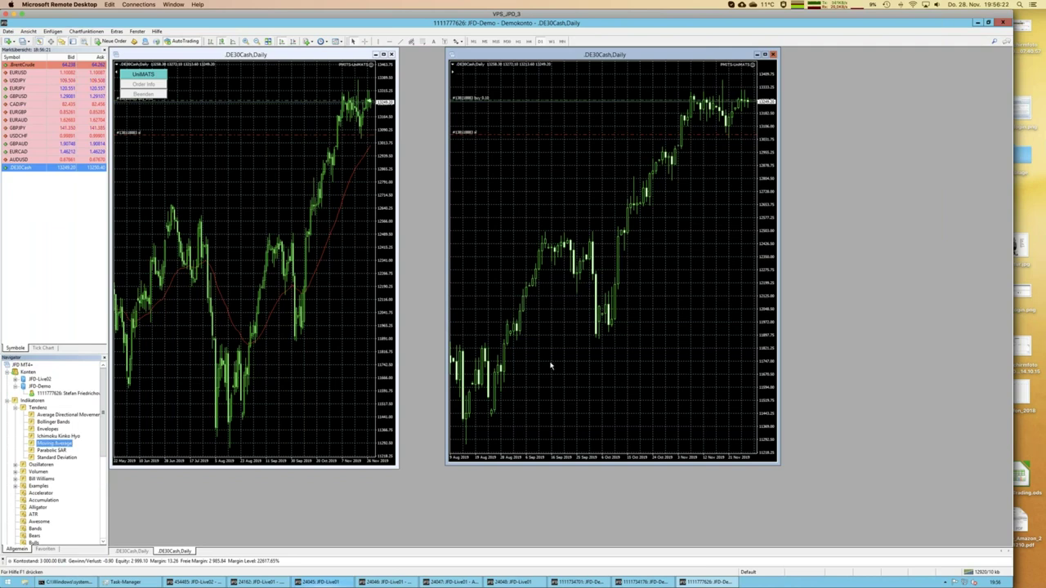
pyautogui.moveTo(649, 346); pyautogui.dragTo(649, 346)
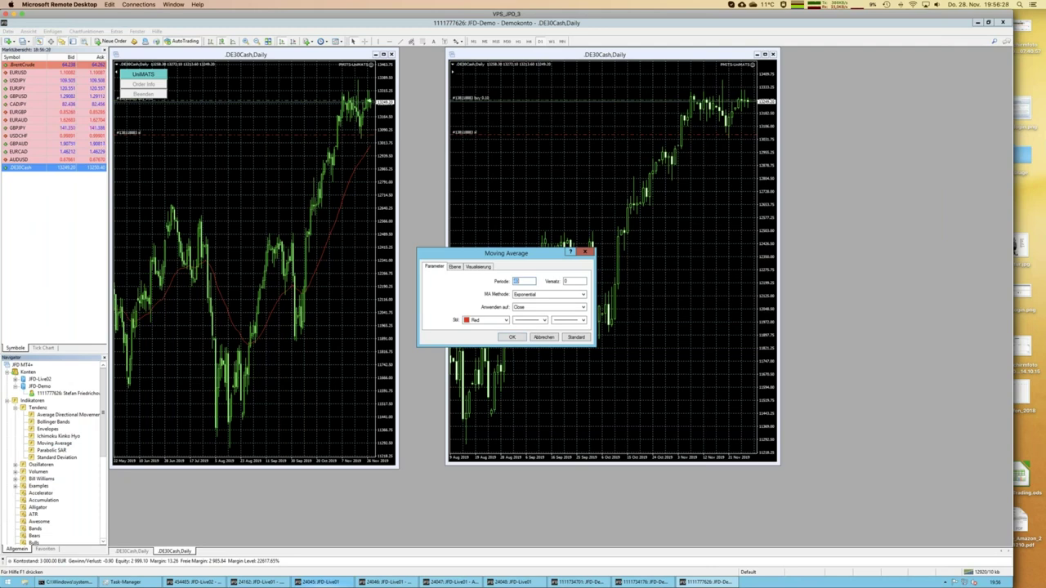
pyautogui.click(513, 338)
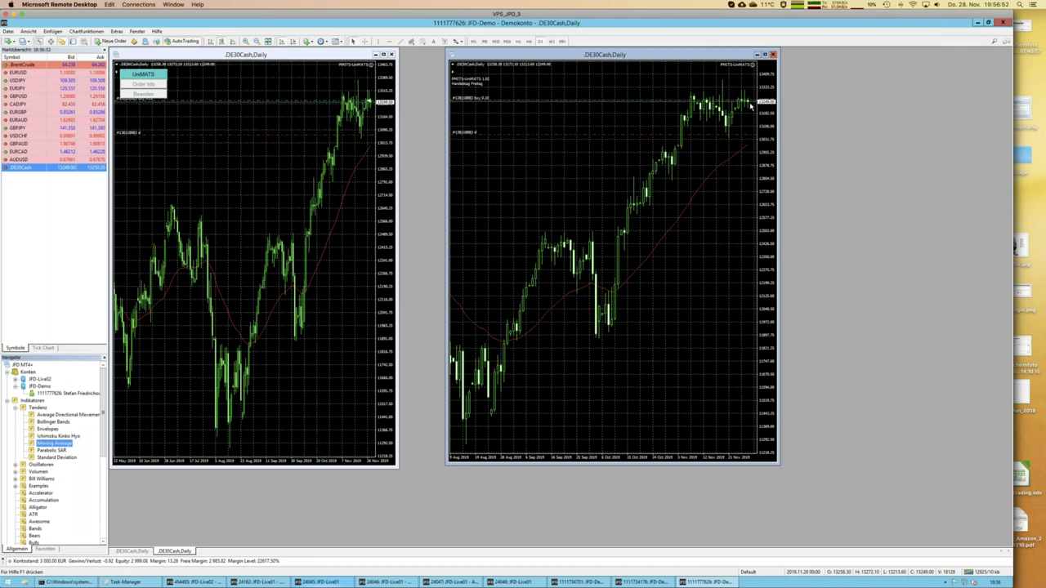
# - Switch to the LibreOffice presentation and review the trading set-up on slide 12
pyautogui.moveTo(750, 158)
pyautogui.moveTo(3, 394)
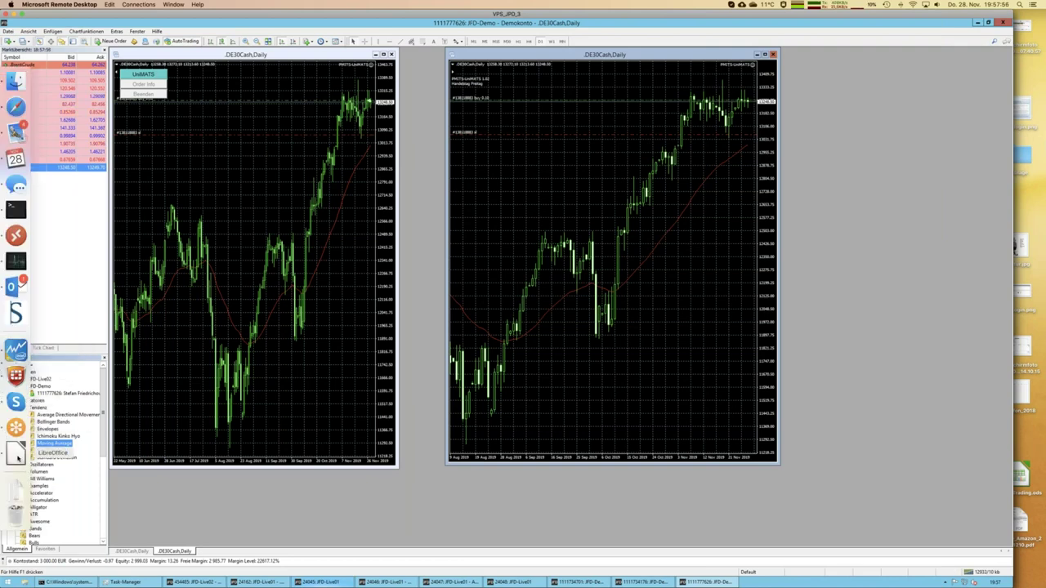
pyautogui.click(18, 458)
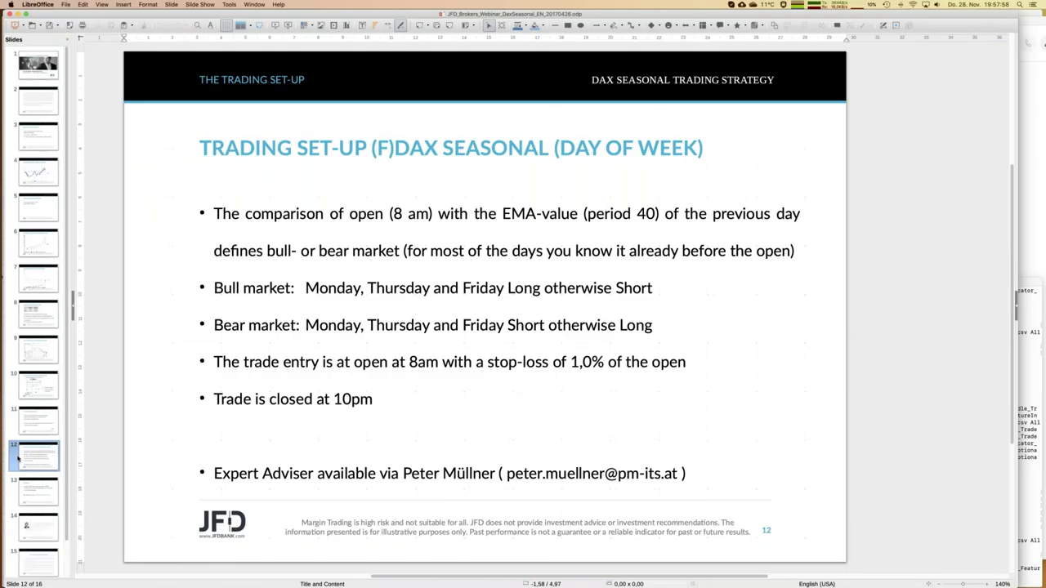